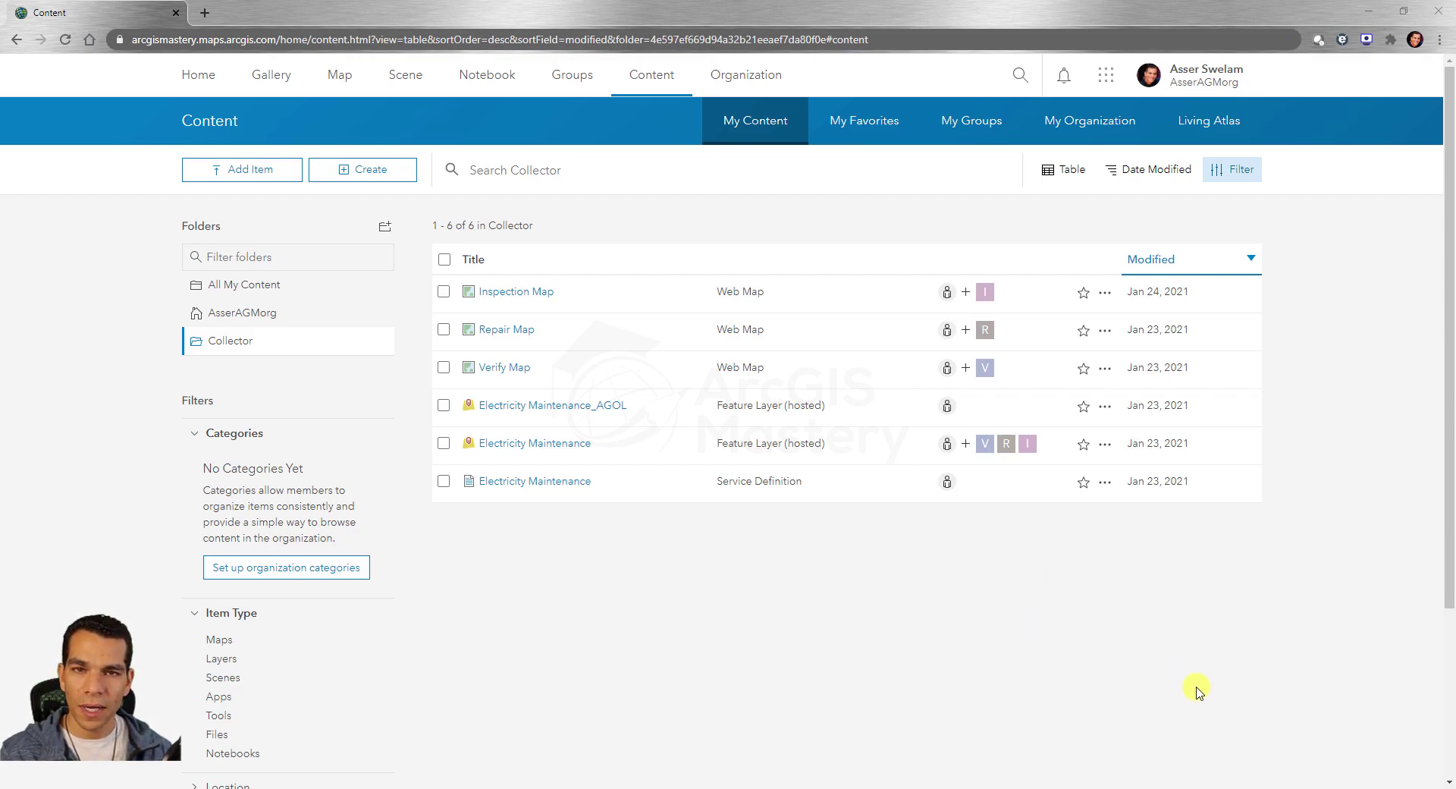
Open the Electricity Maintenance layer's Settings and review its Editing and sync options.
{"action": "left_click", "coordinate": [557, 449]}
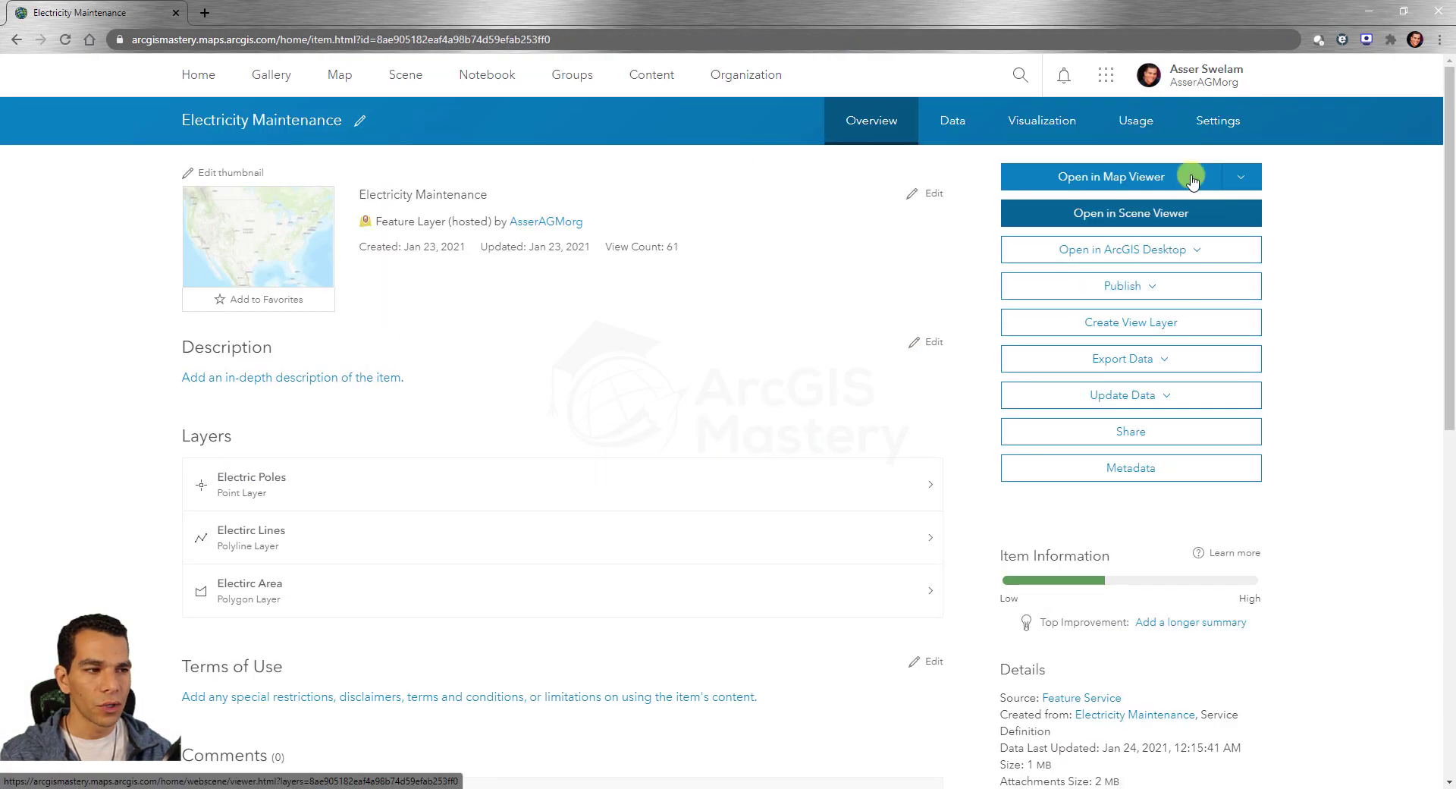
{"action": "left_click", "coordinate": [1206, 120]}
{"action": "scroll", "coordinate": [106, 430], "scroll_direction": "down", "scroll_amount": 3}
{"action": "scroll", "coordinate": [106, 430], "scroll_direction": "down", "scroll_amount": 5}
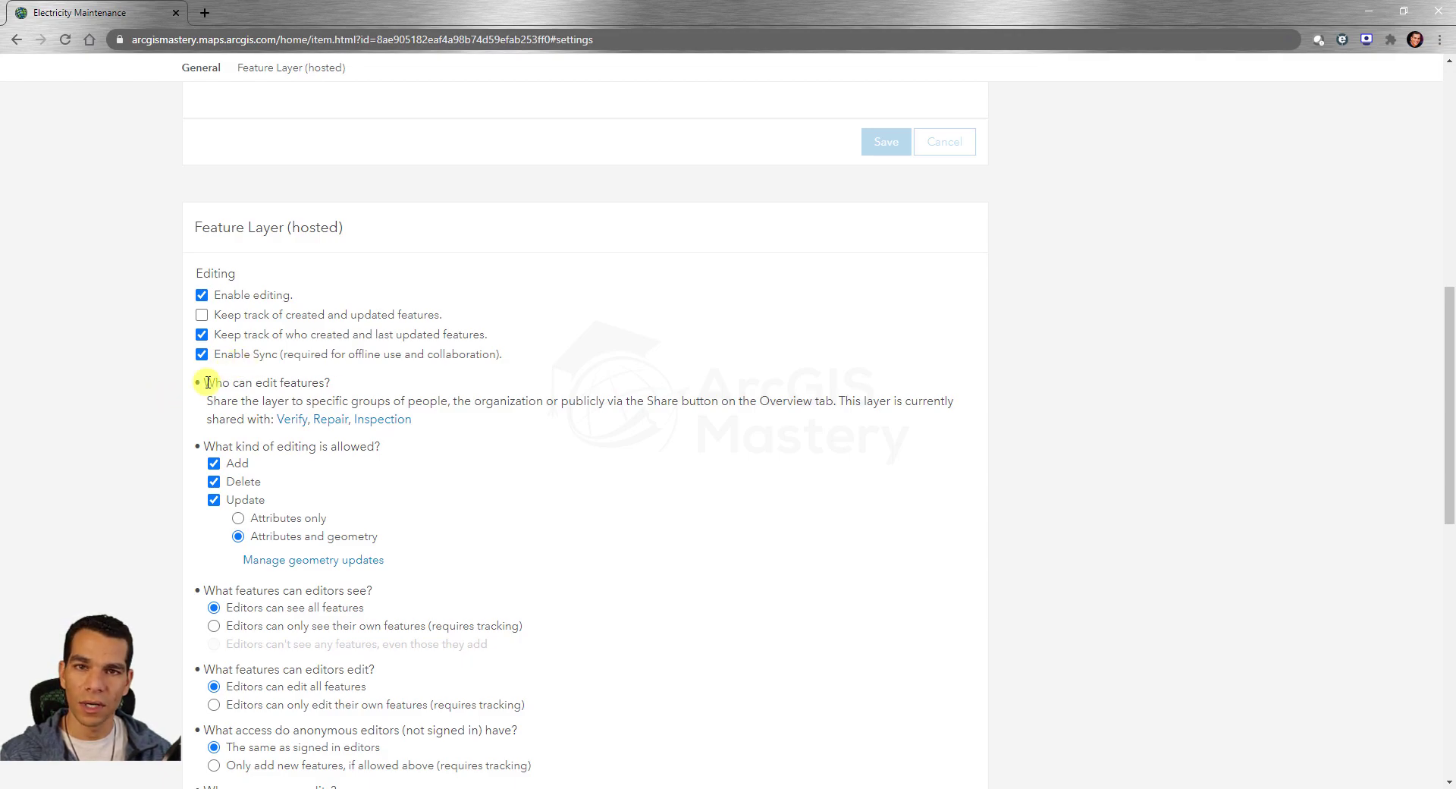
{"action": "scroll", "coordinate": [147, 407], "scroll_direction": "up", "scroll_amount": 1}
{"action": "scroll", "coordinate": [147, 407], "scroll_direction": "up", "scroll_amount": 6}
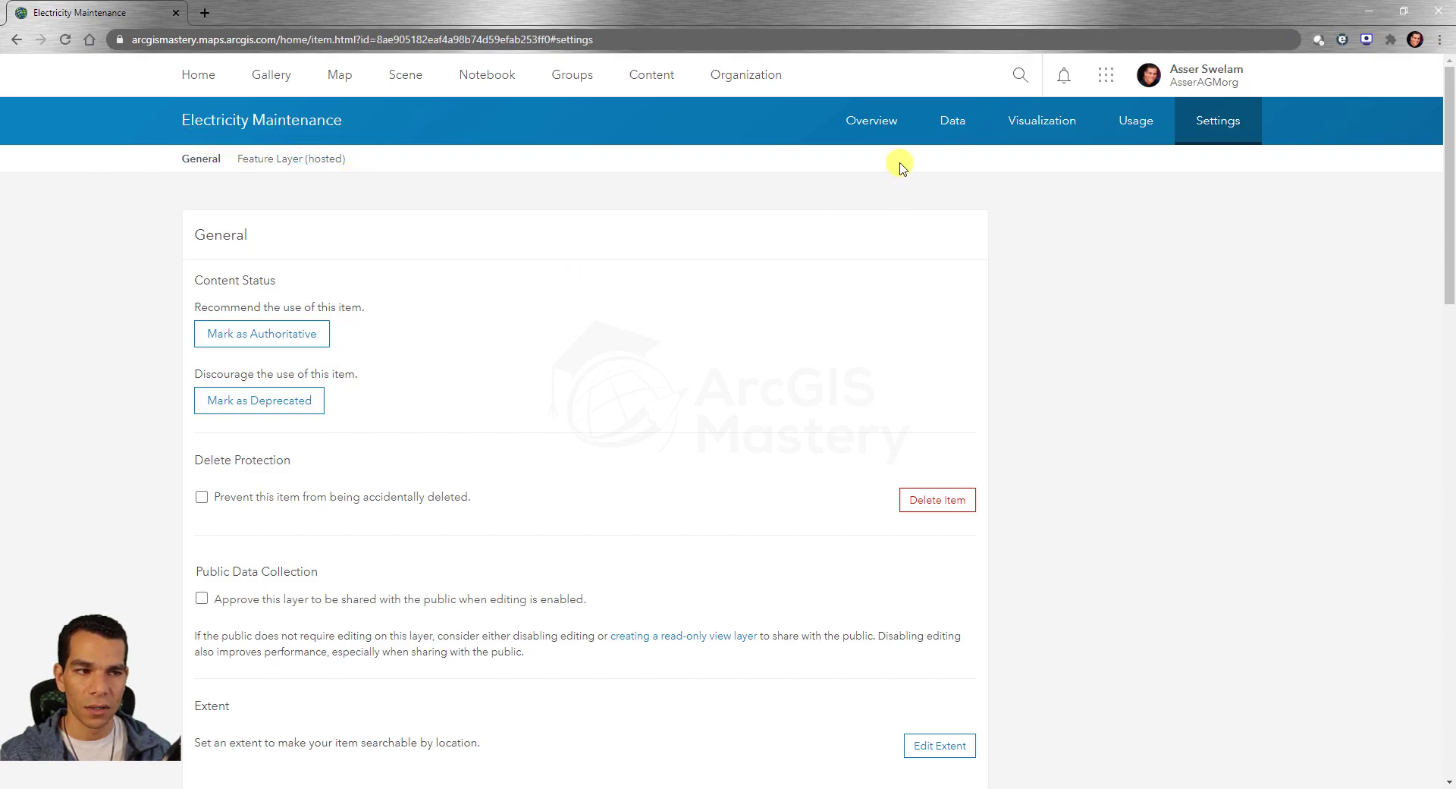
Open the Inspection Map's settings and its Manage Areas window for offline map areas.
{"action": "left_click", "coordinate": [879, 122]}
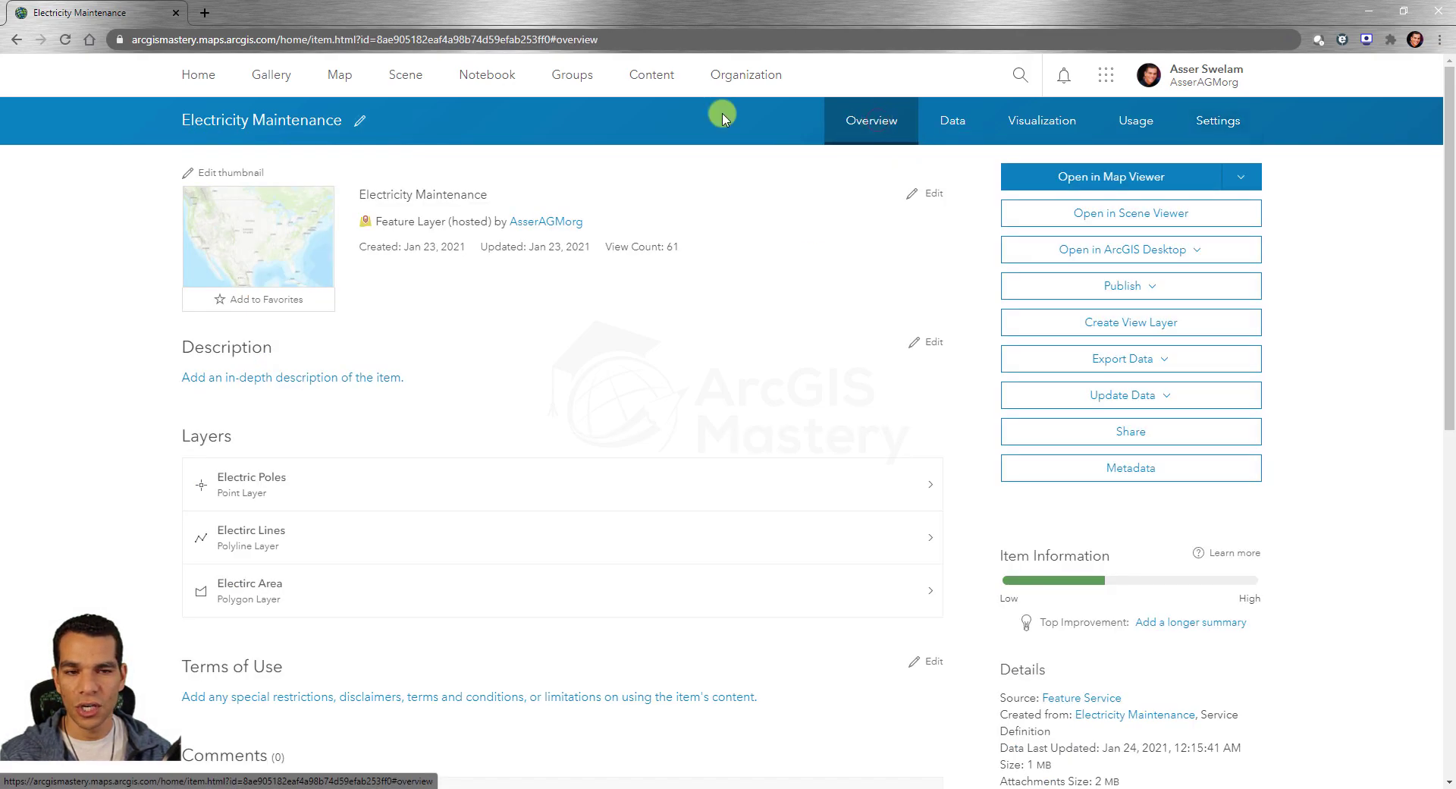
{"action": "left_click", "coordinate": [641, 76]}
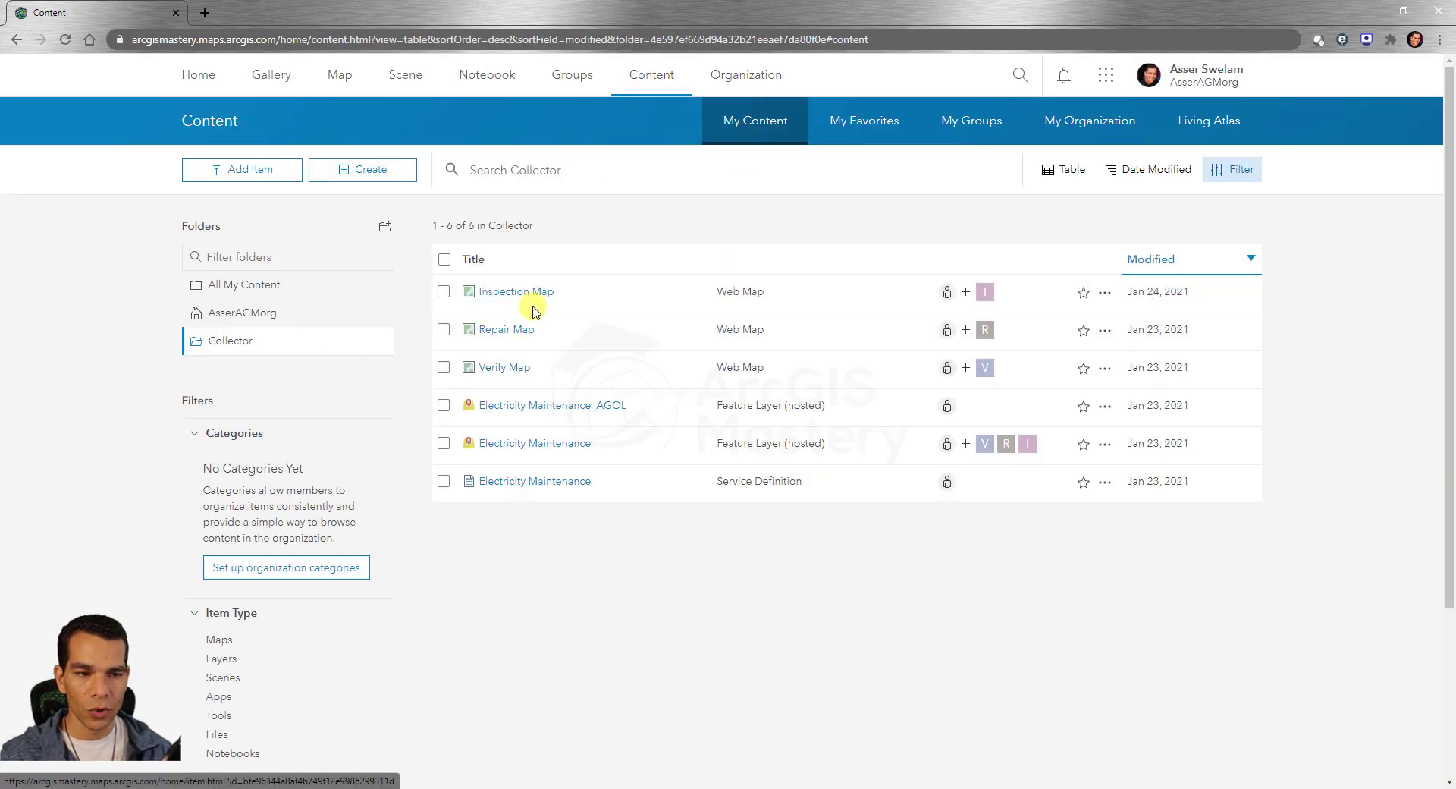
{"action": "left_click", "coordinate": [516, 292]}
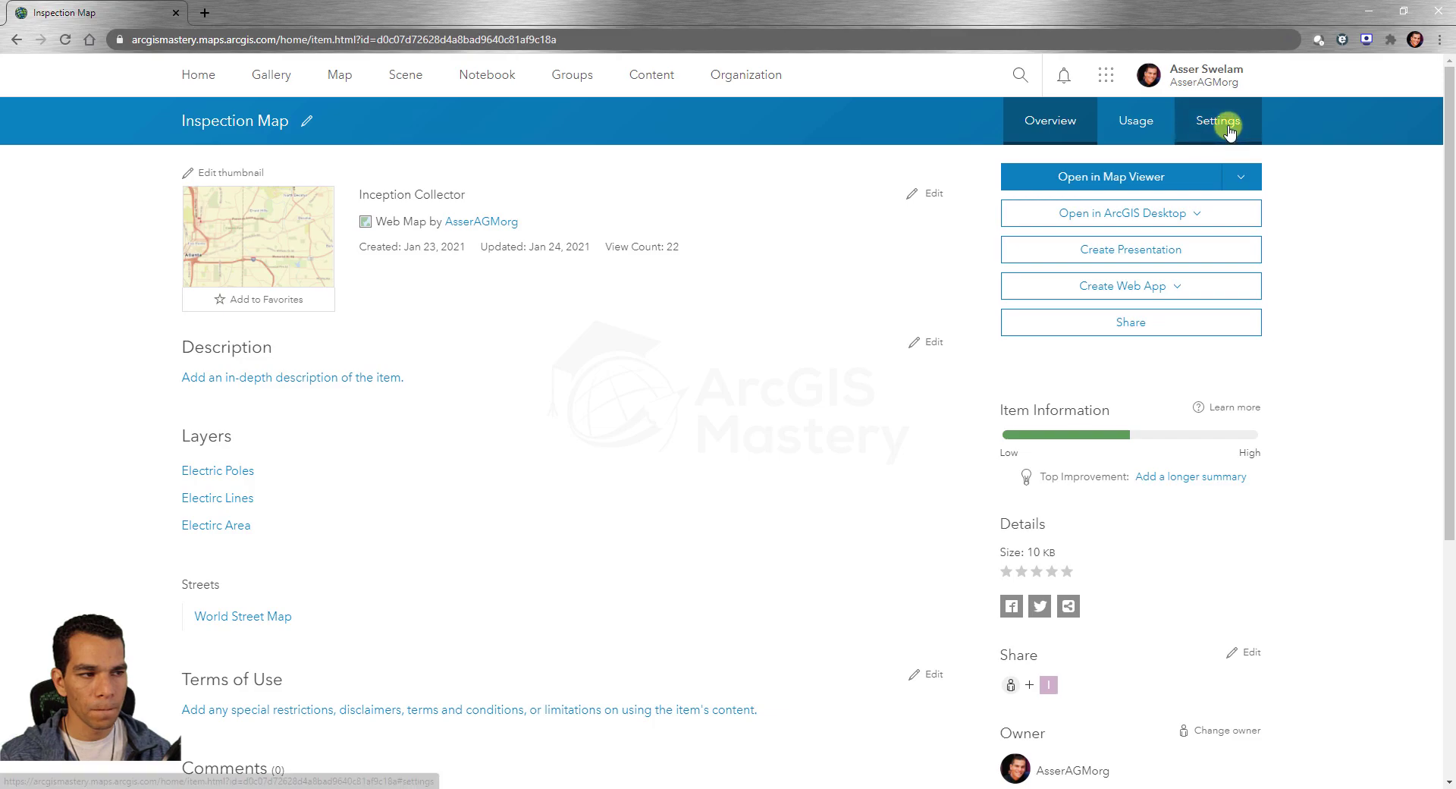
{"action": "left_click", "coordinate": [1219, 121]}
{"action": "scroll", "coordinate": [505, 423], "scroll_direction": "down", "scroll_amount": 5}
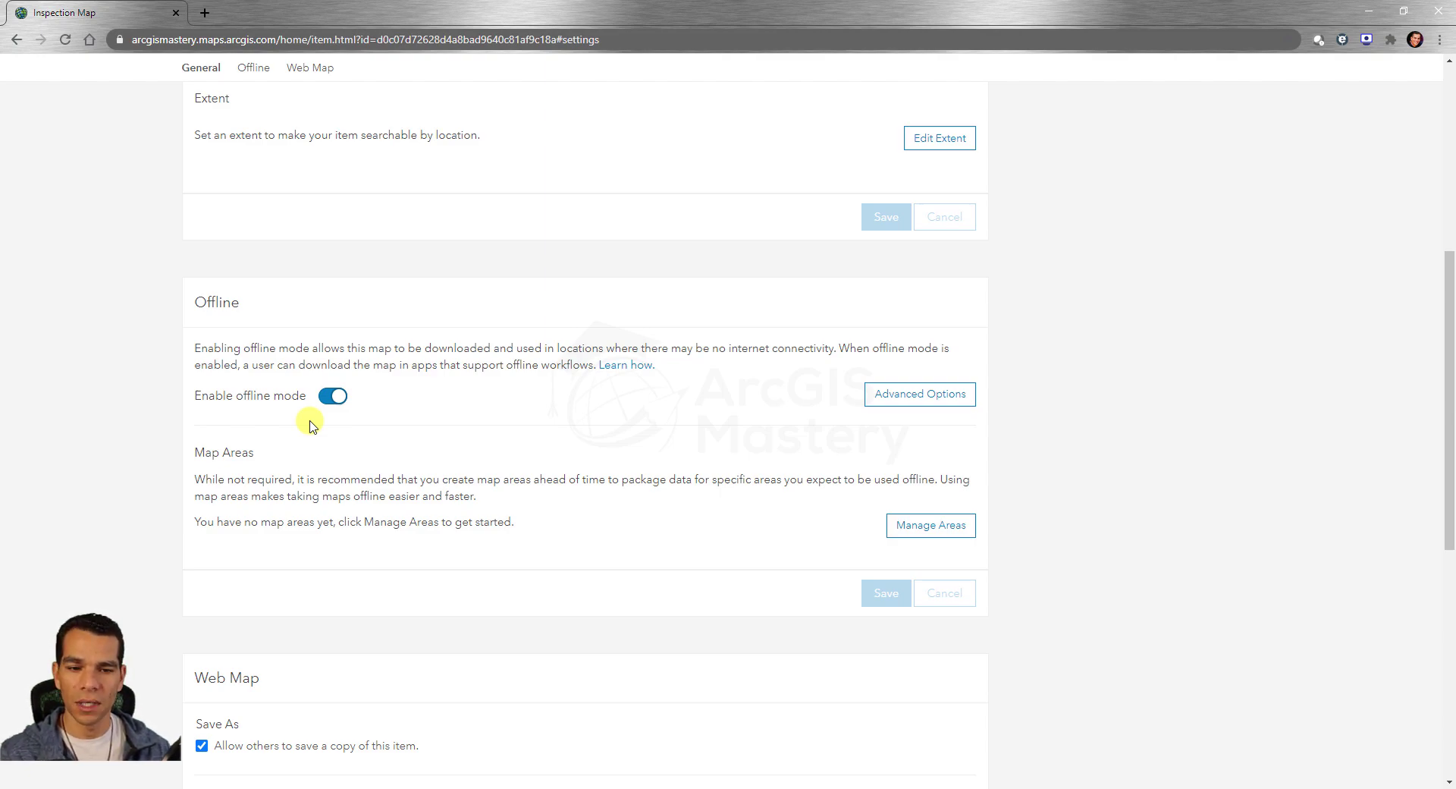
{"action": "left_click", "coordinate": [933, 525]}
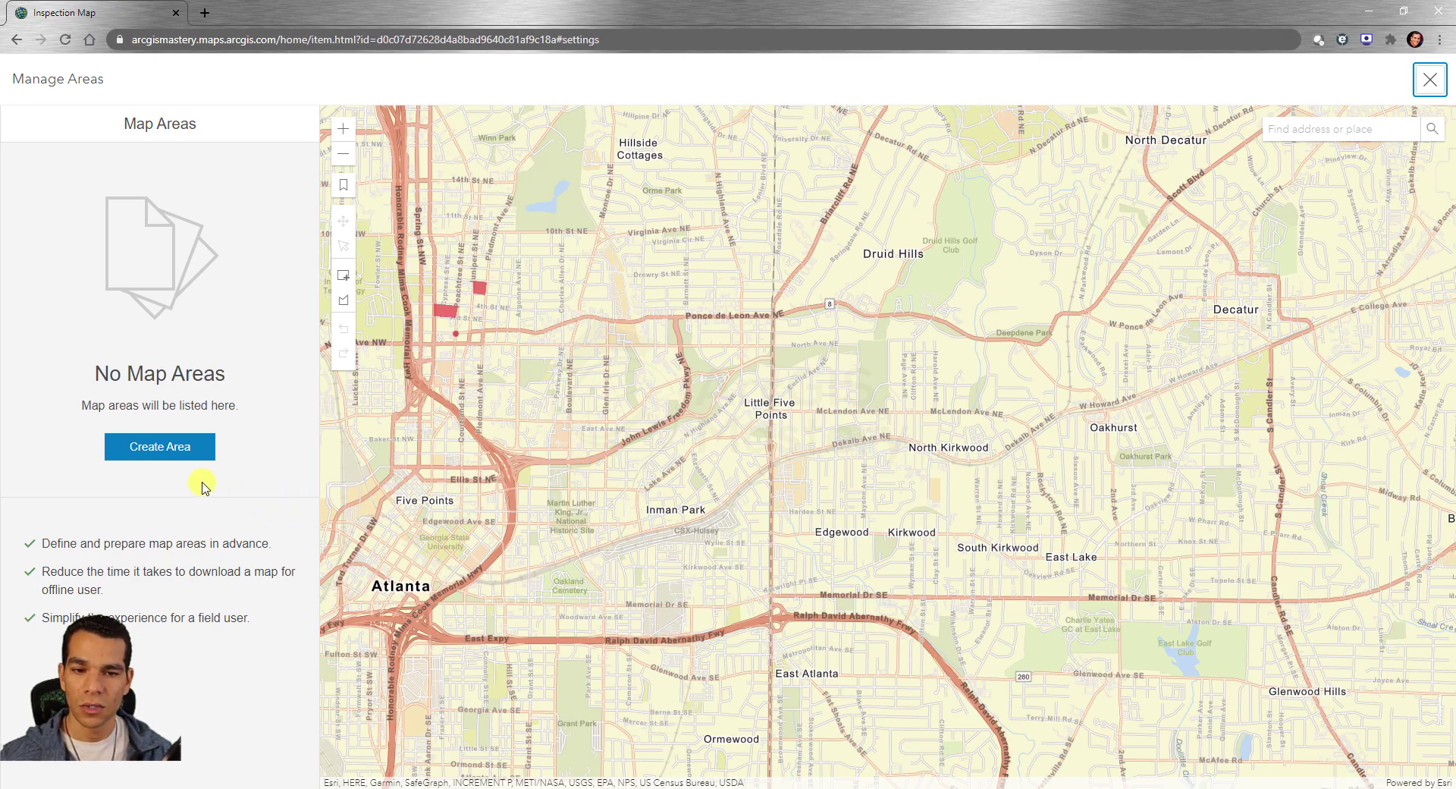
{"action": "left_click", "coordinate": [163, 453]}
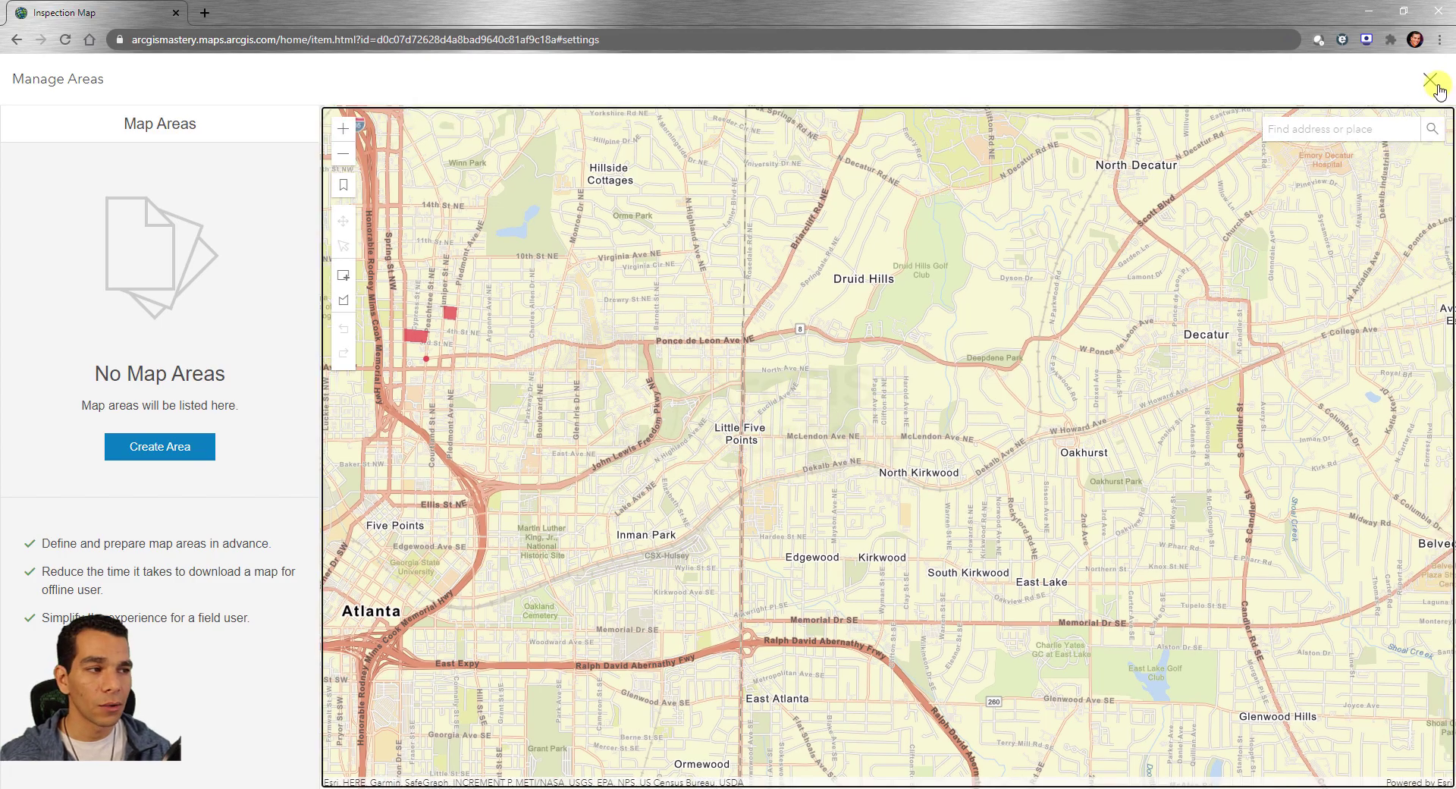
{"action": "left_click", "coordinate": [1431, 82]}
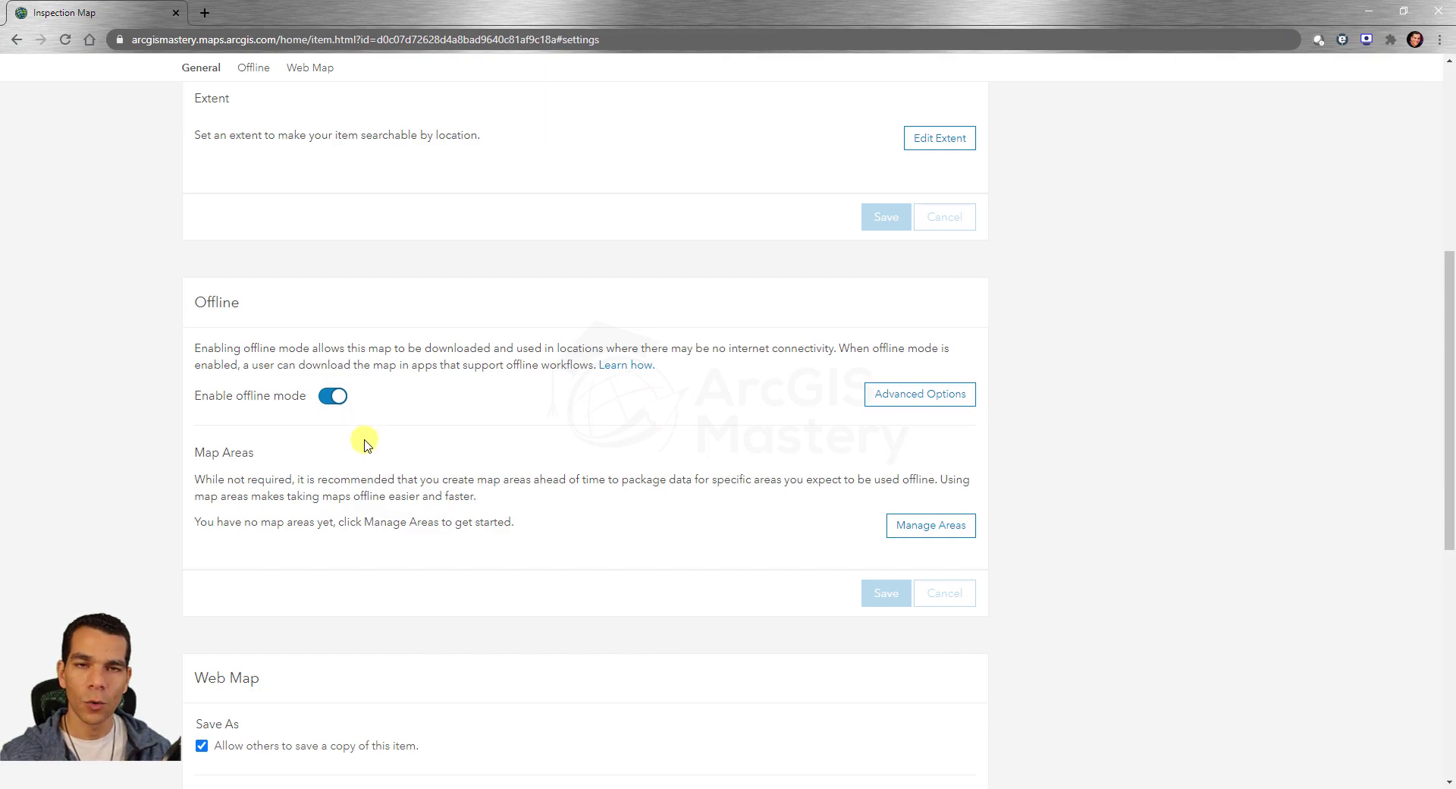
Toggle the Inspection Map's Enable offline mode setting, save it, and return to Content.
{"action": "scroll", "coordinate": [358, 444], "scroll_direction": "up", "scroll_amount": 5}
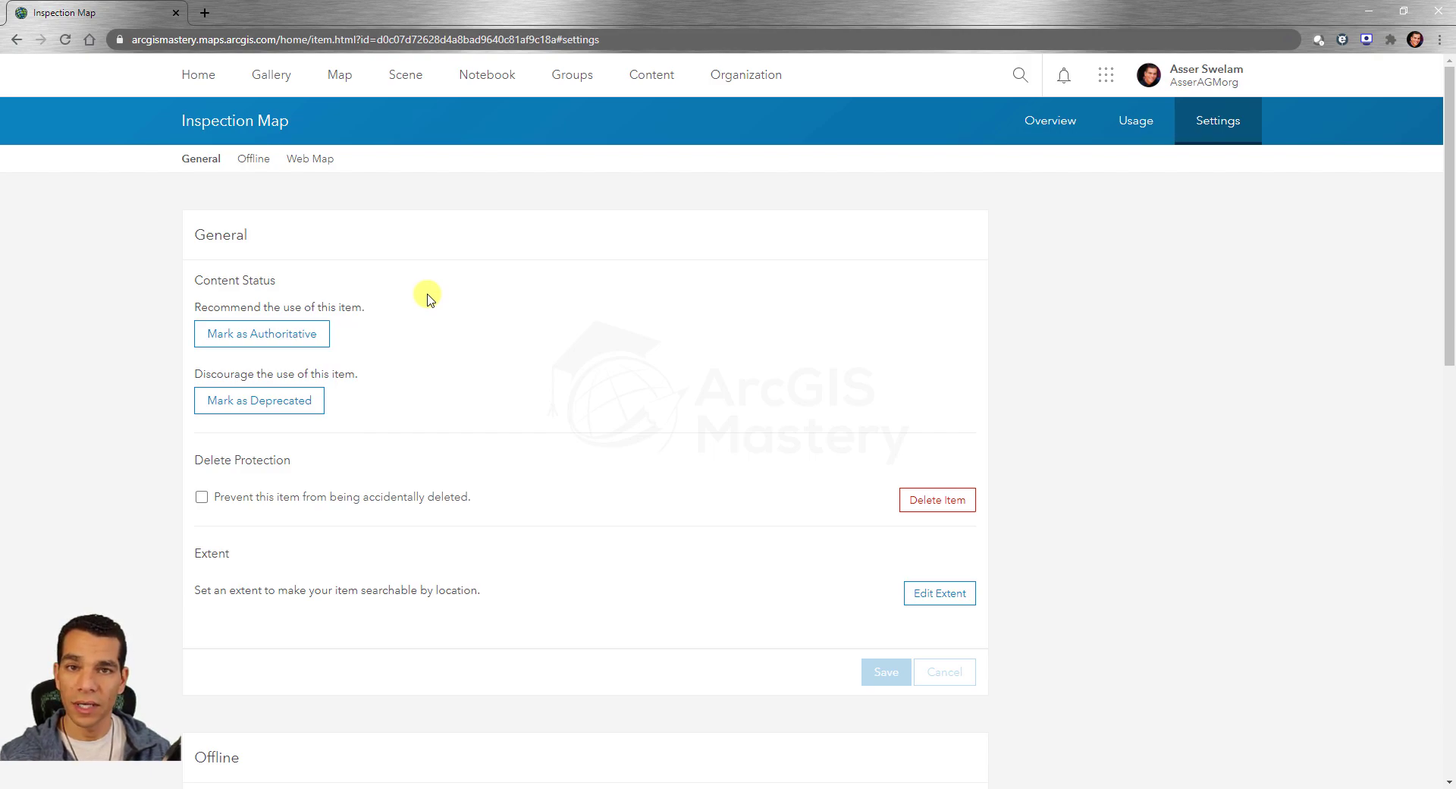
{"action": "scroll", "coordinate": [422, 307], "scroll_direction": "down", "scroll_amount": 6}
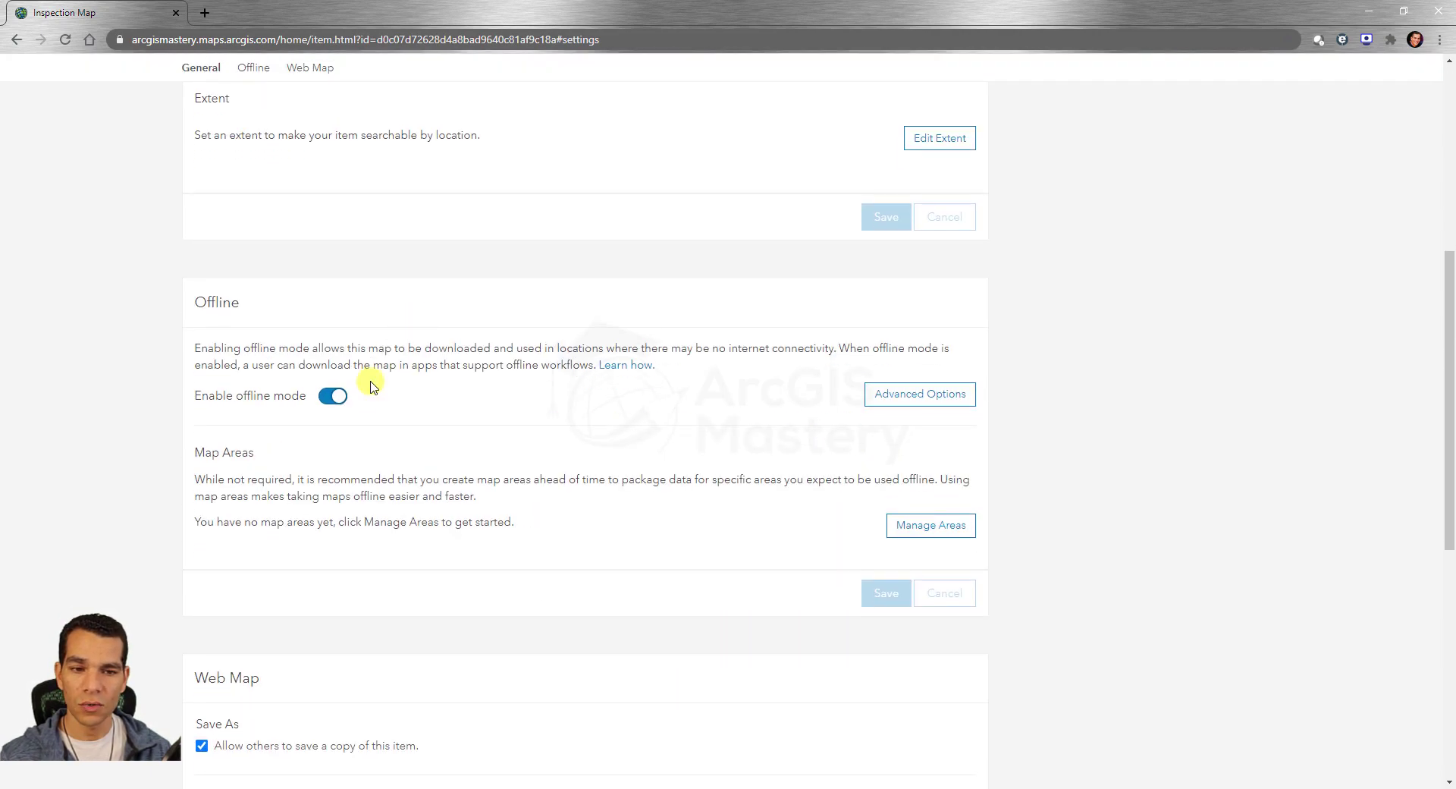
{"action": "left_click", "coordinate": [332, 398]}
{"action": "left_click", "coordinate": [895, 302]}
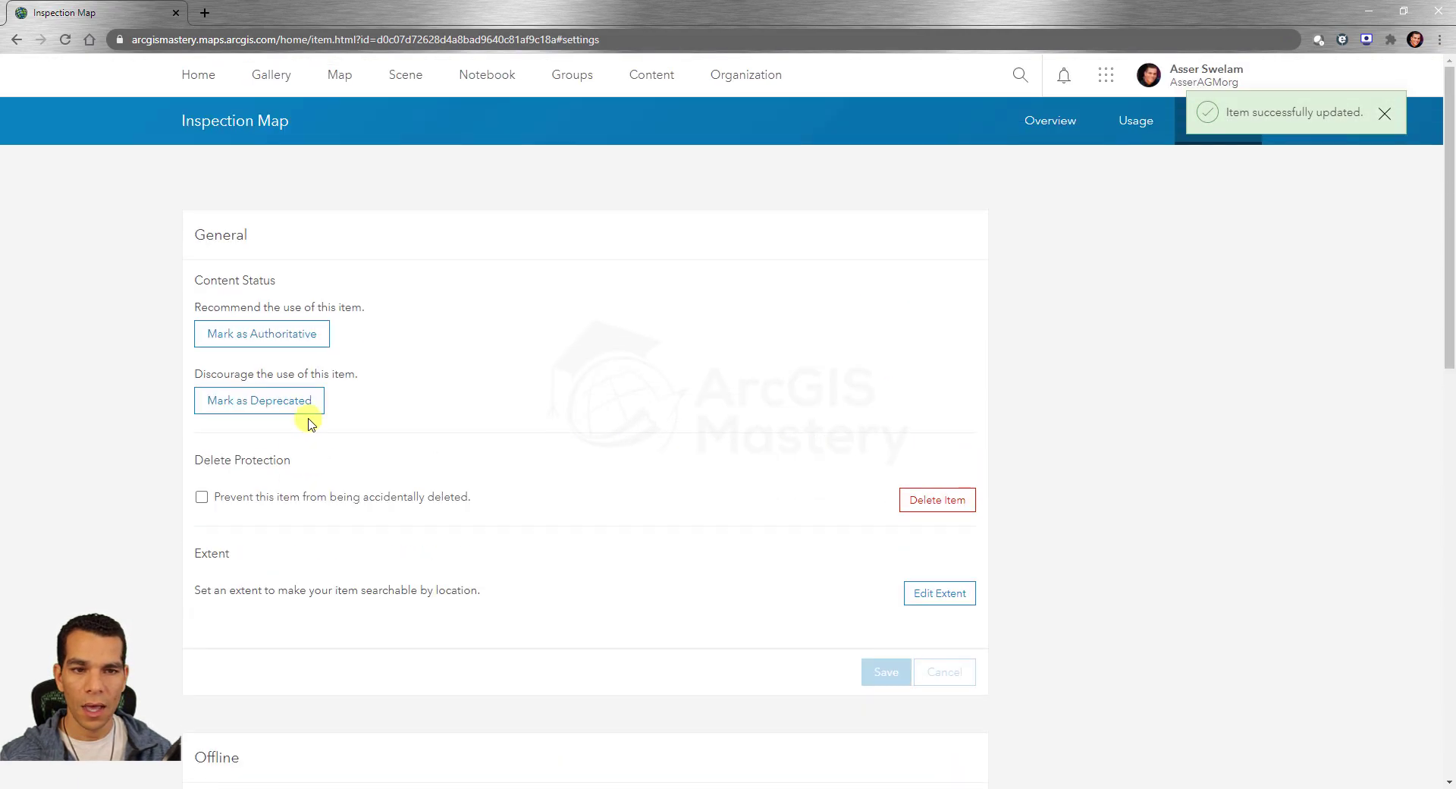
{"action": "left_click", "coordinate": [657, 73]}
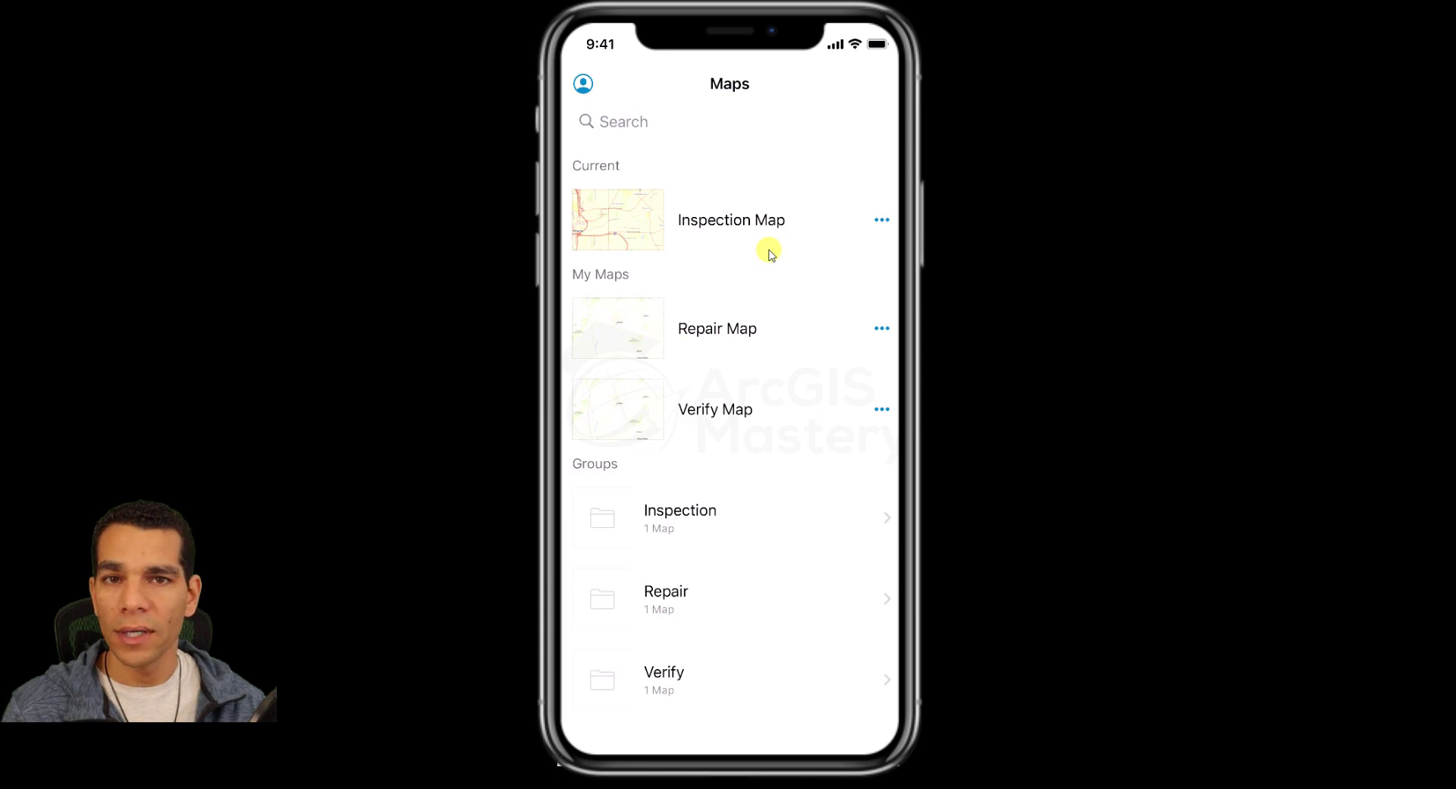
Add and download a Repair Map offline area, Area 1, to the device.
{"action": "left_click", "coordinate": [882, 329]}
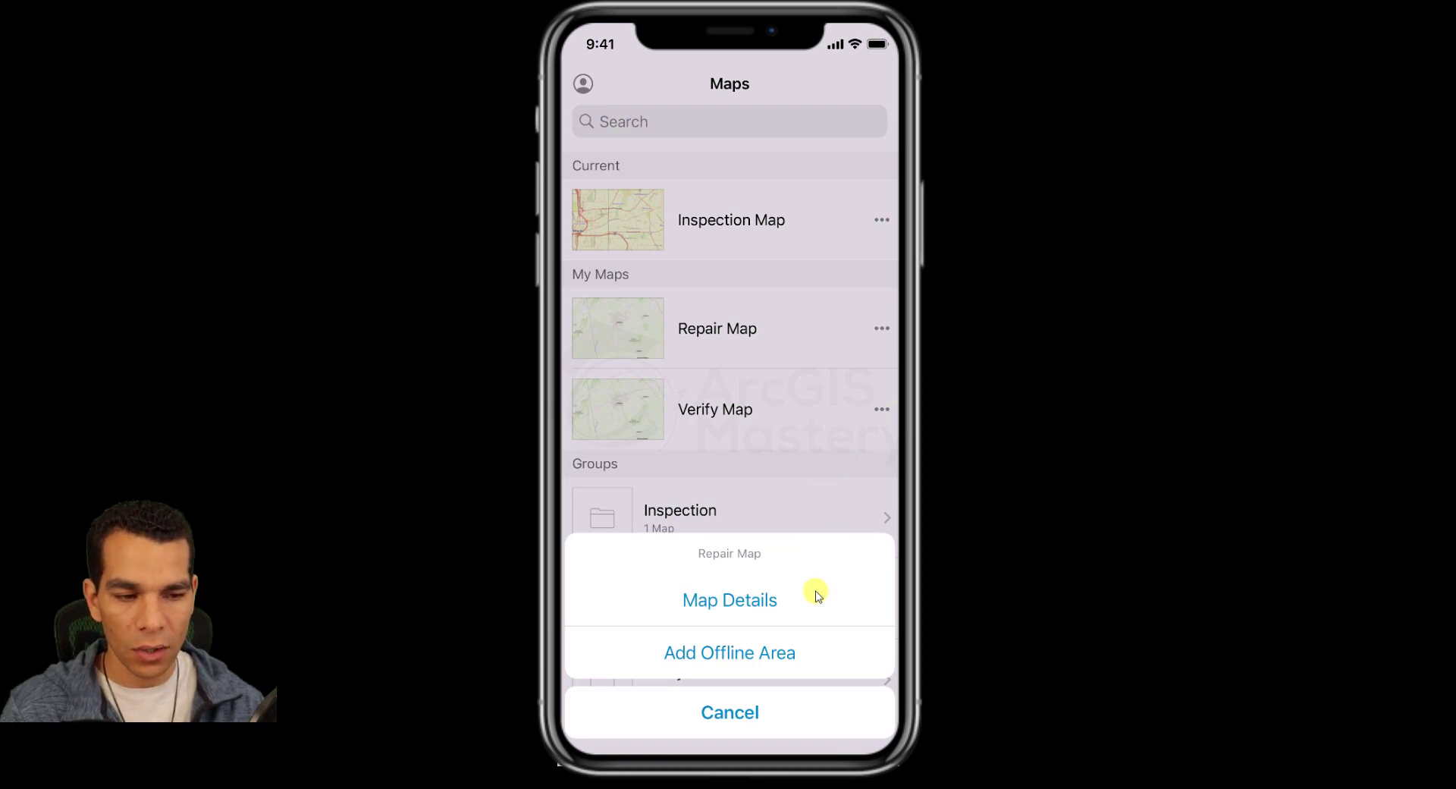
{"action": "left_click", "coordinate": [809, 654]}
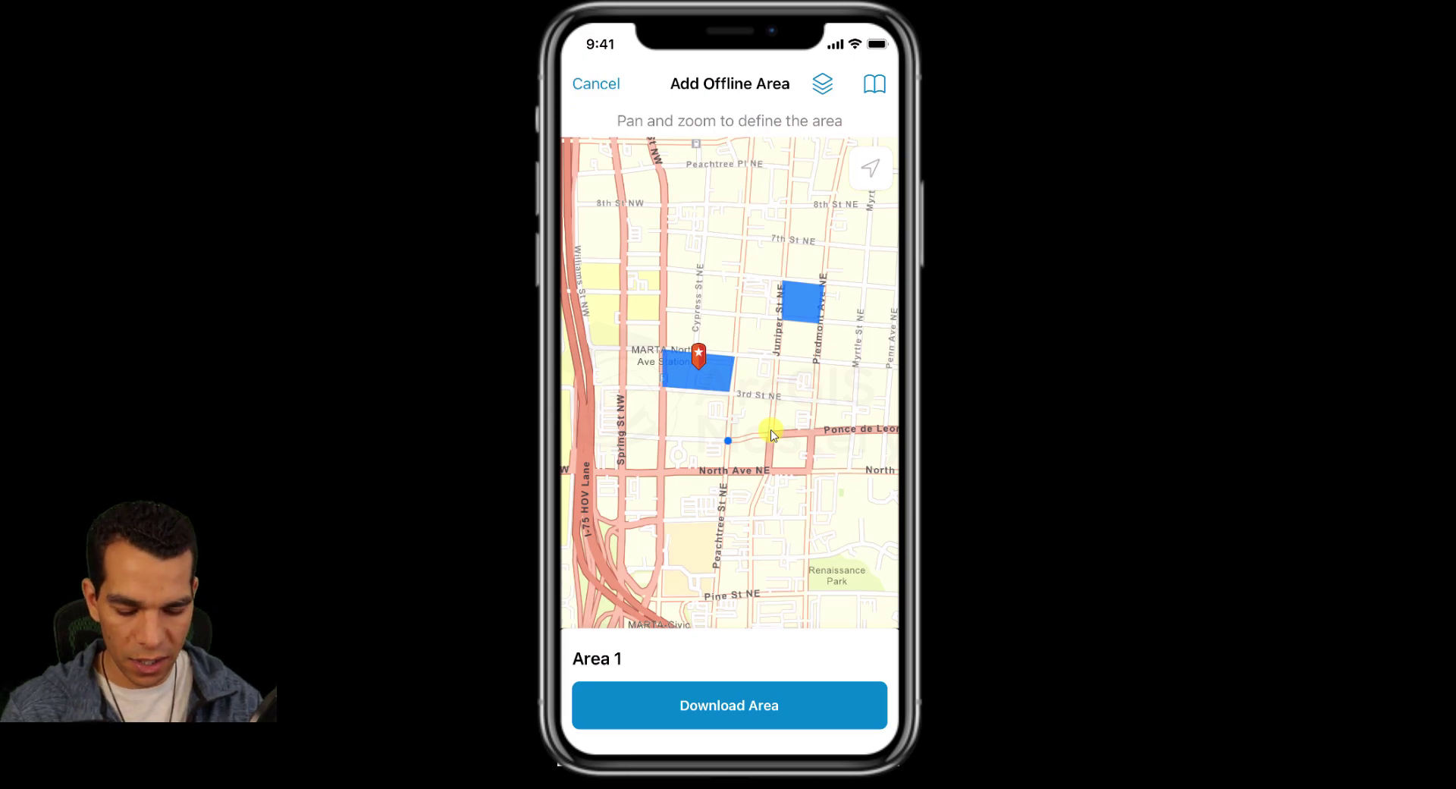
{"action": "left_click", "coordinate": [743, 714]}
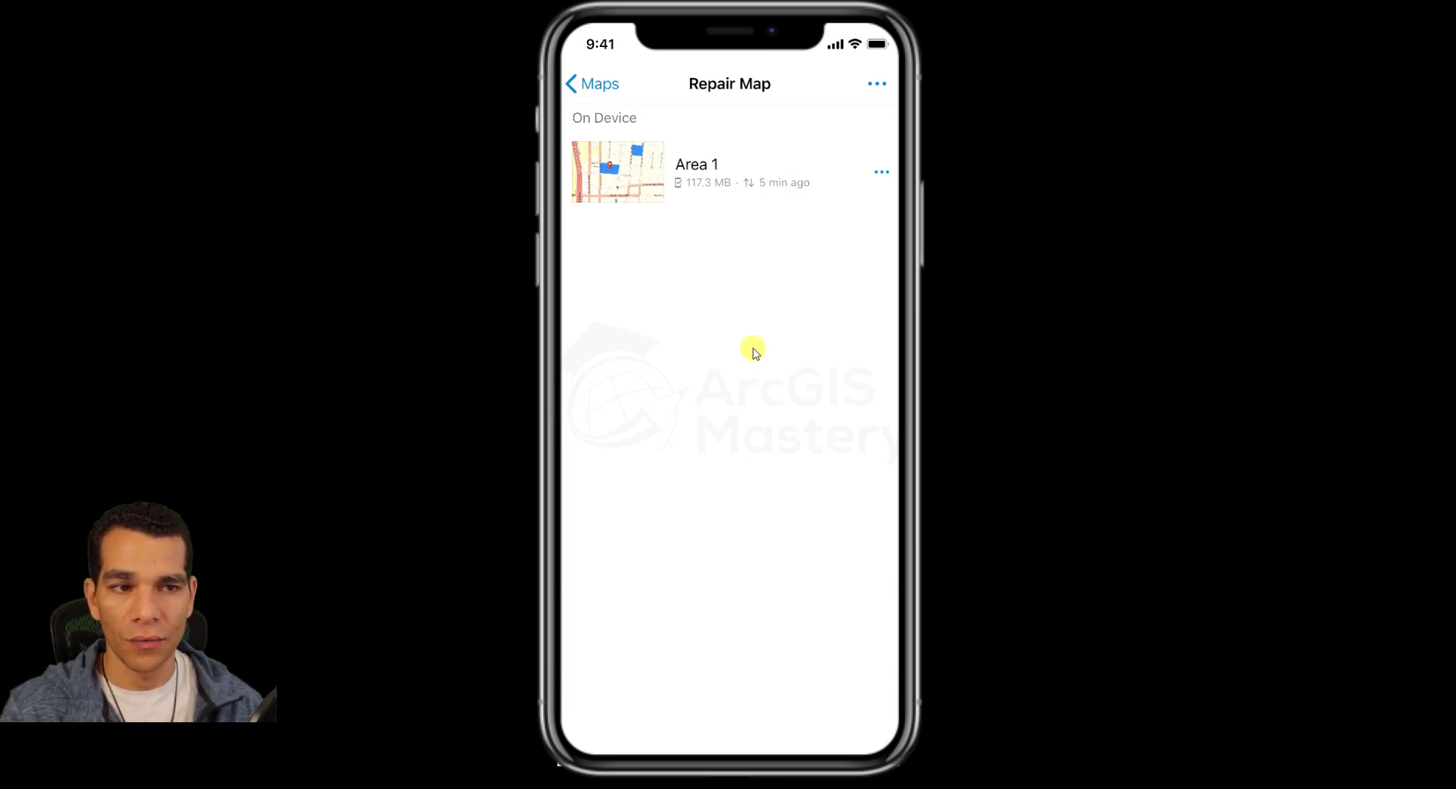
Cancel the stray area, then add and download a second Repair Map offline area, Area 2.
{"action": "left_click", "coordinate": [625, 89]}
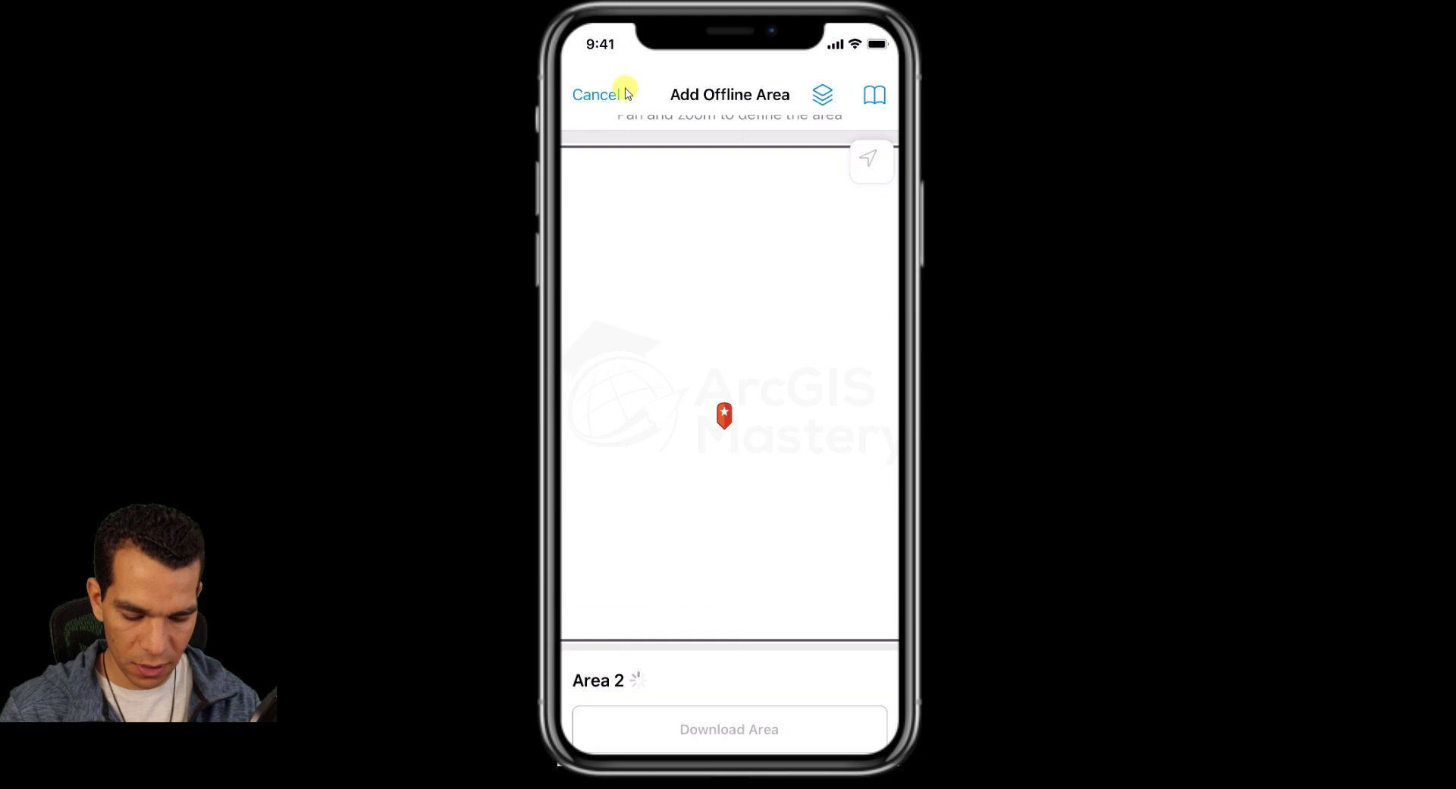
{"action": "left_click", "coordinate": [625, 90]}
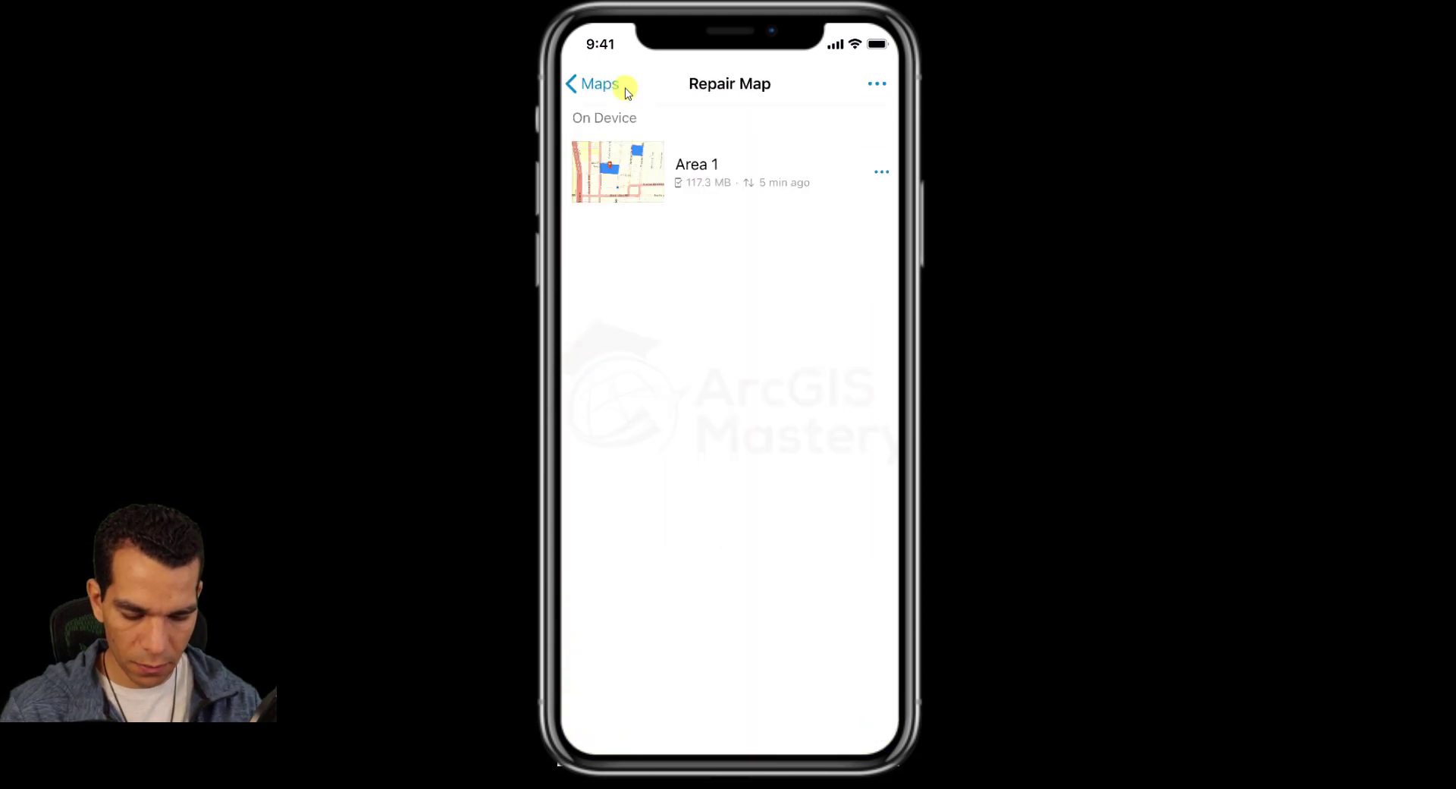
{"action": "left_click", "coordinate": [877, 84]}
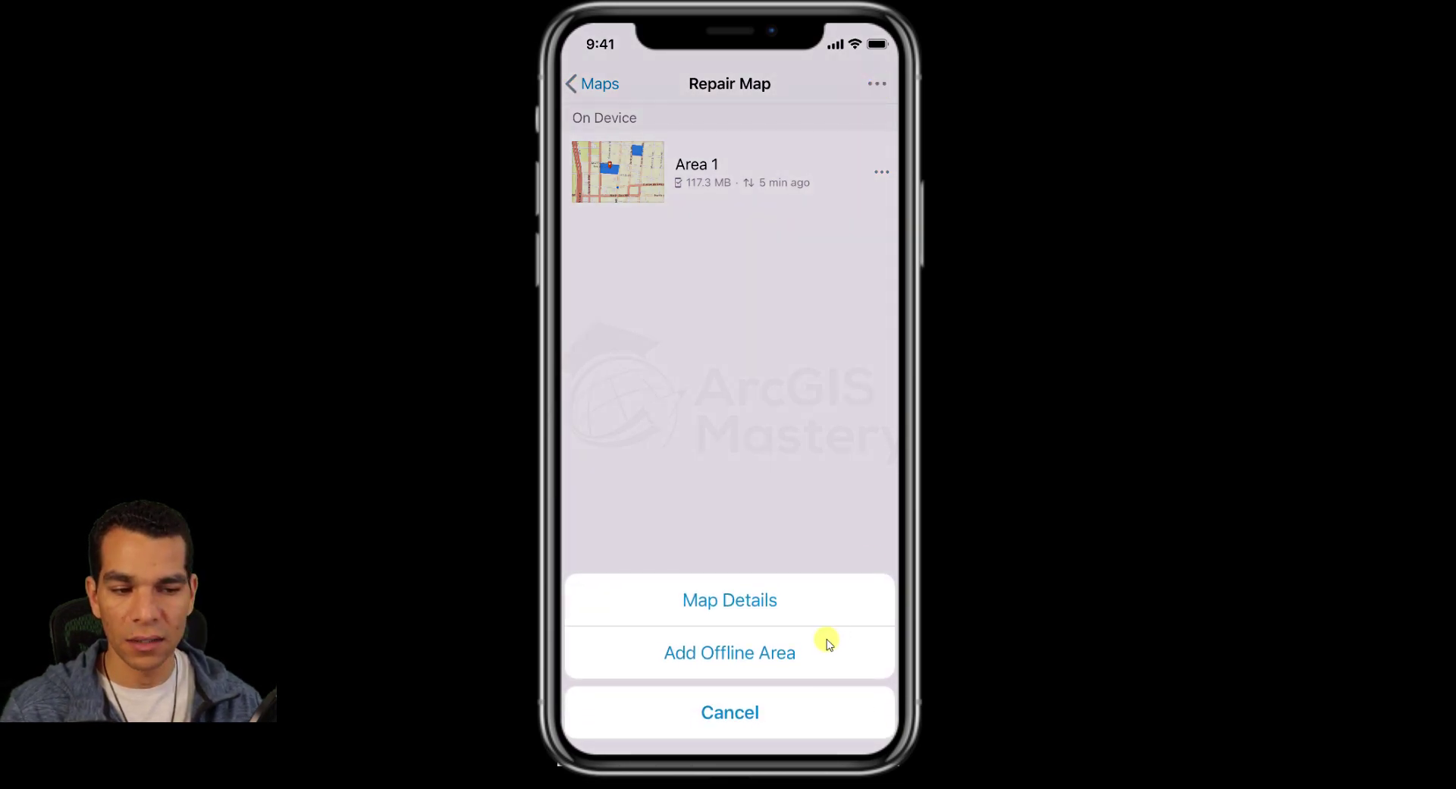
{"action": "left_click", "coordinate": [829, 648]}
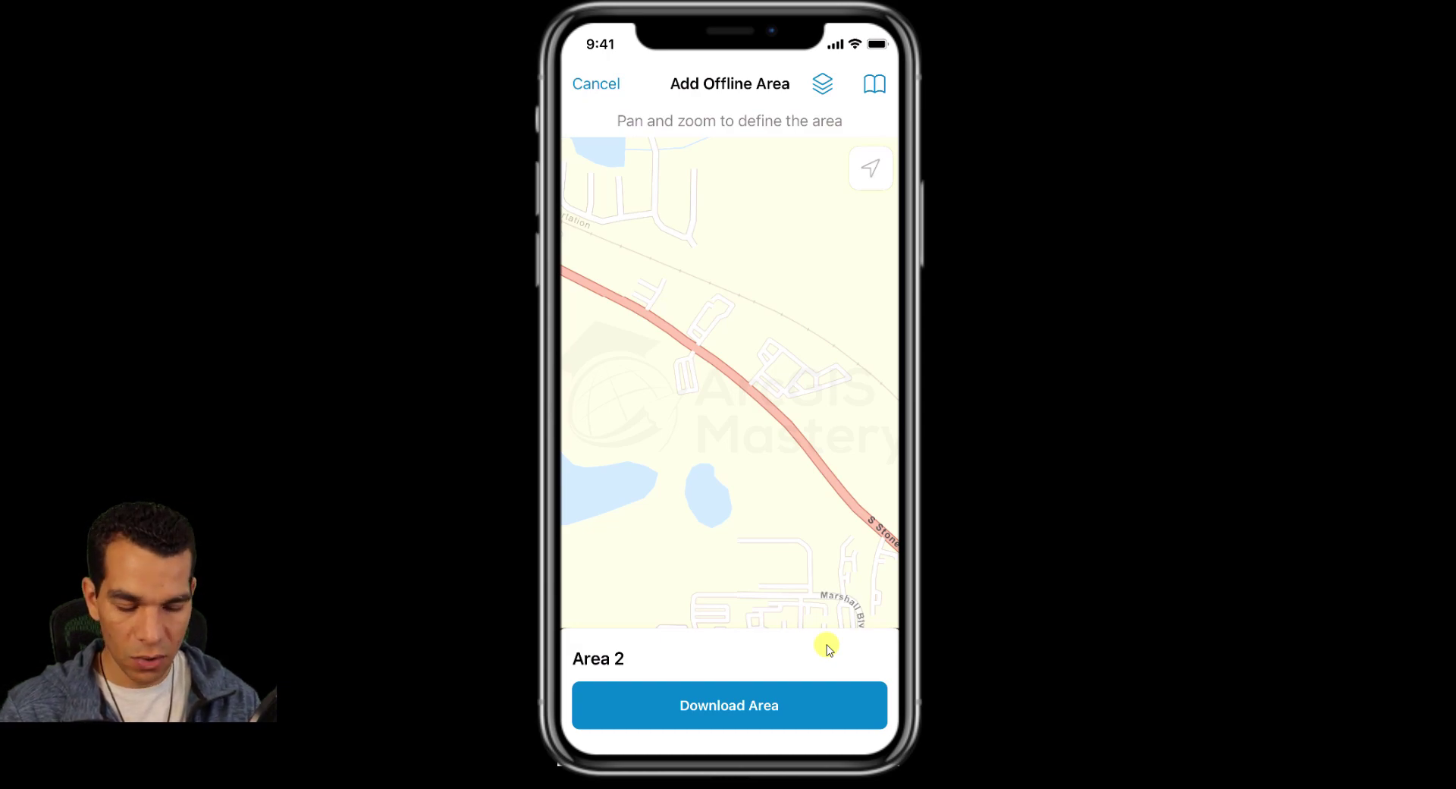
{"action": "left_click", "coordinate": [776, 687]}
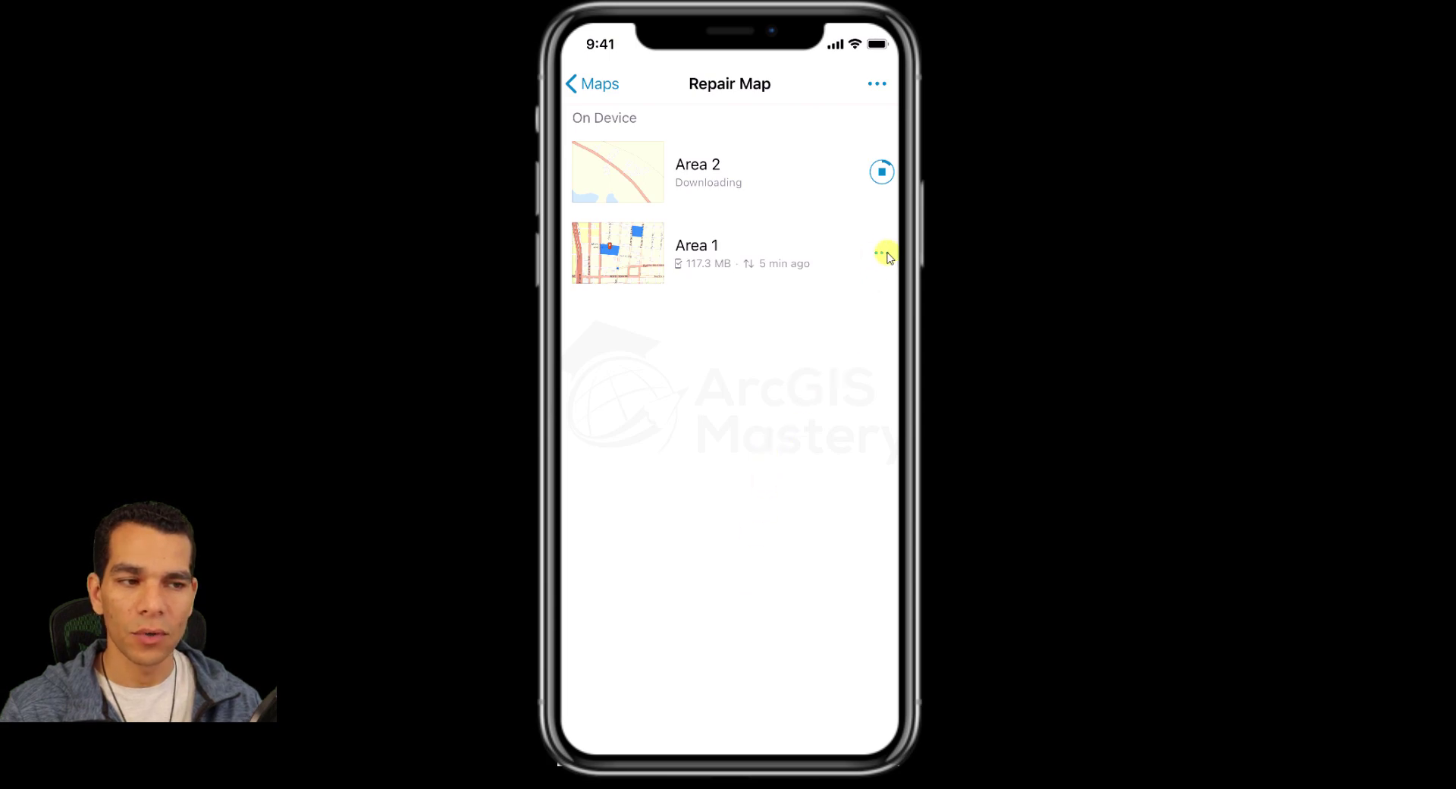
Rename the Repair Map's Area 1 to 'Offline Area1'.
{"action": "left_click", "coordinate": [886, 255]}
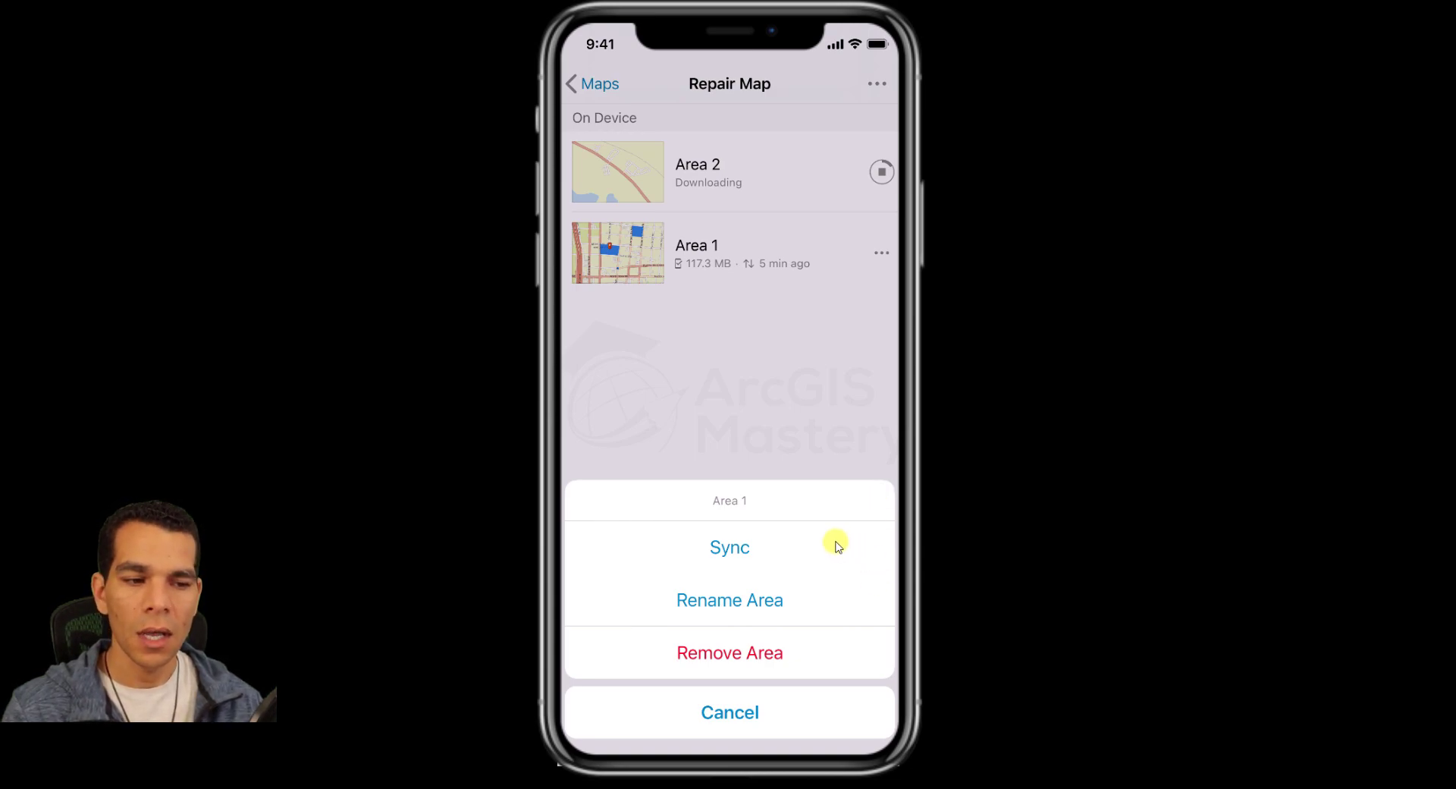
{"action": "left_click", "coordinate": [781, 601]}
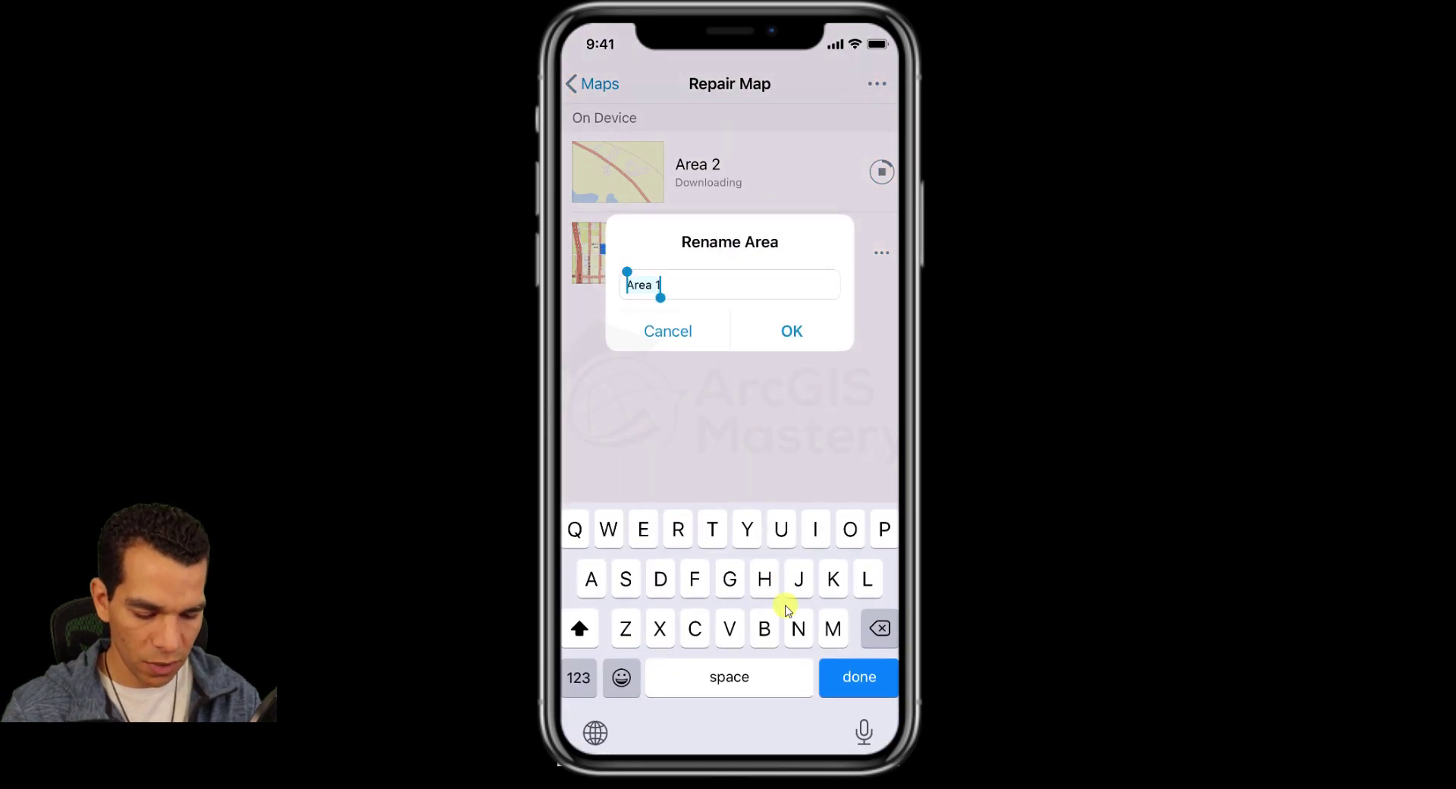
{"action": "type", "text": "Offline "}
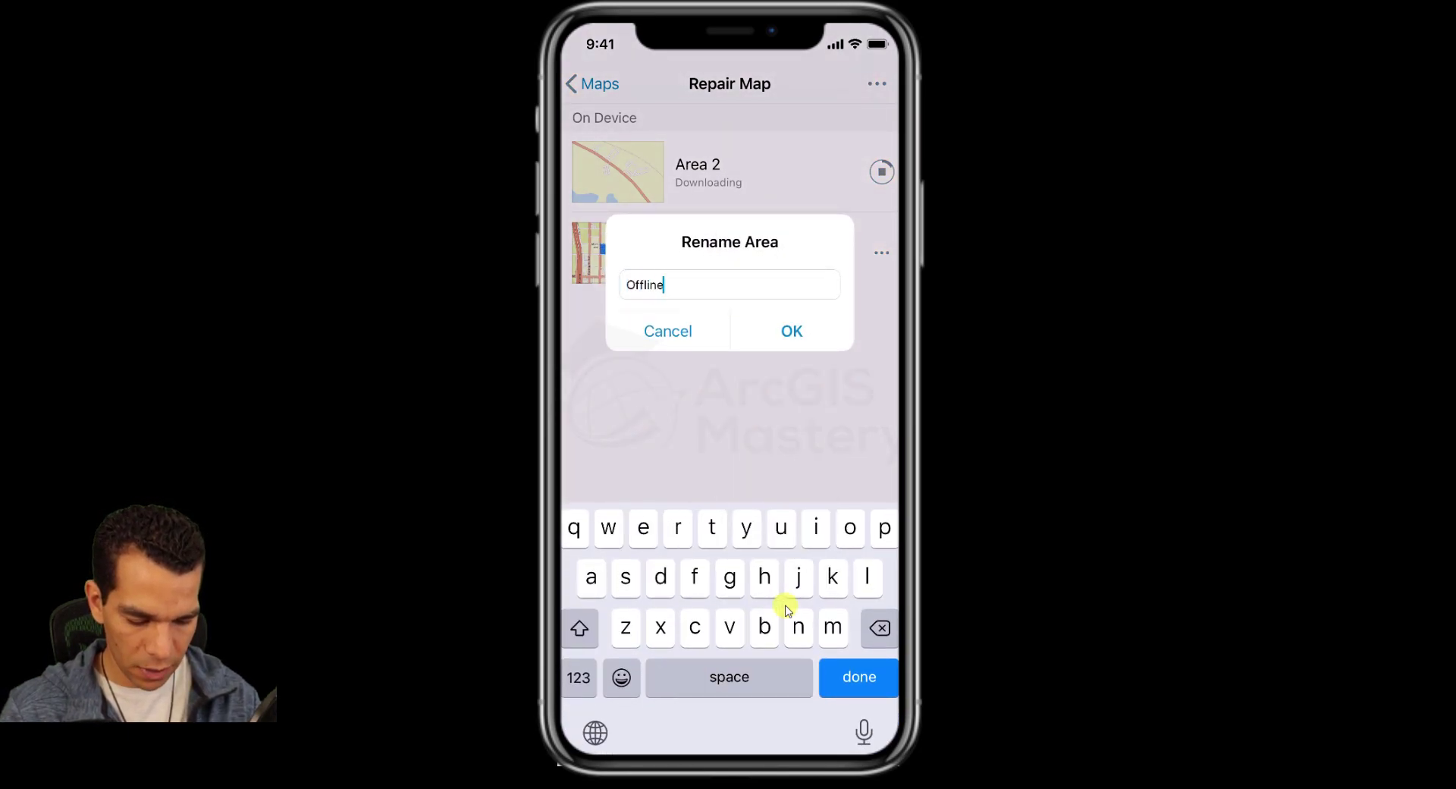
{"action": "type", "text": "Area"}
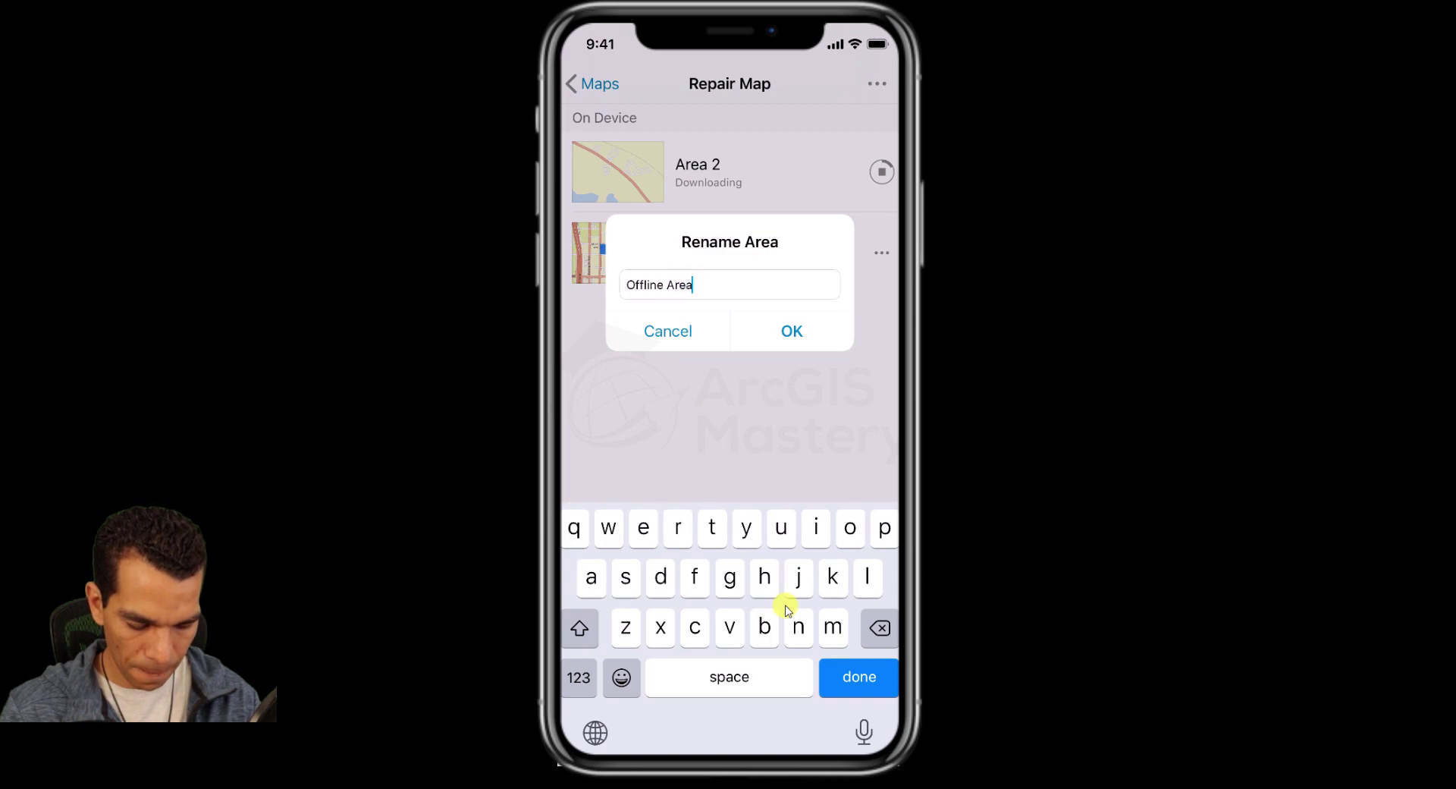
{"action": "type", "text": "1"}
{"action": "key", "text": "Return"}
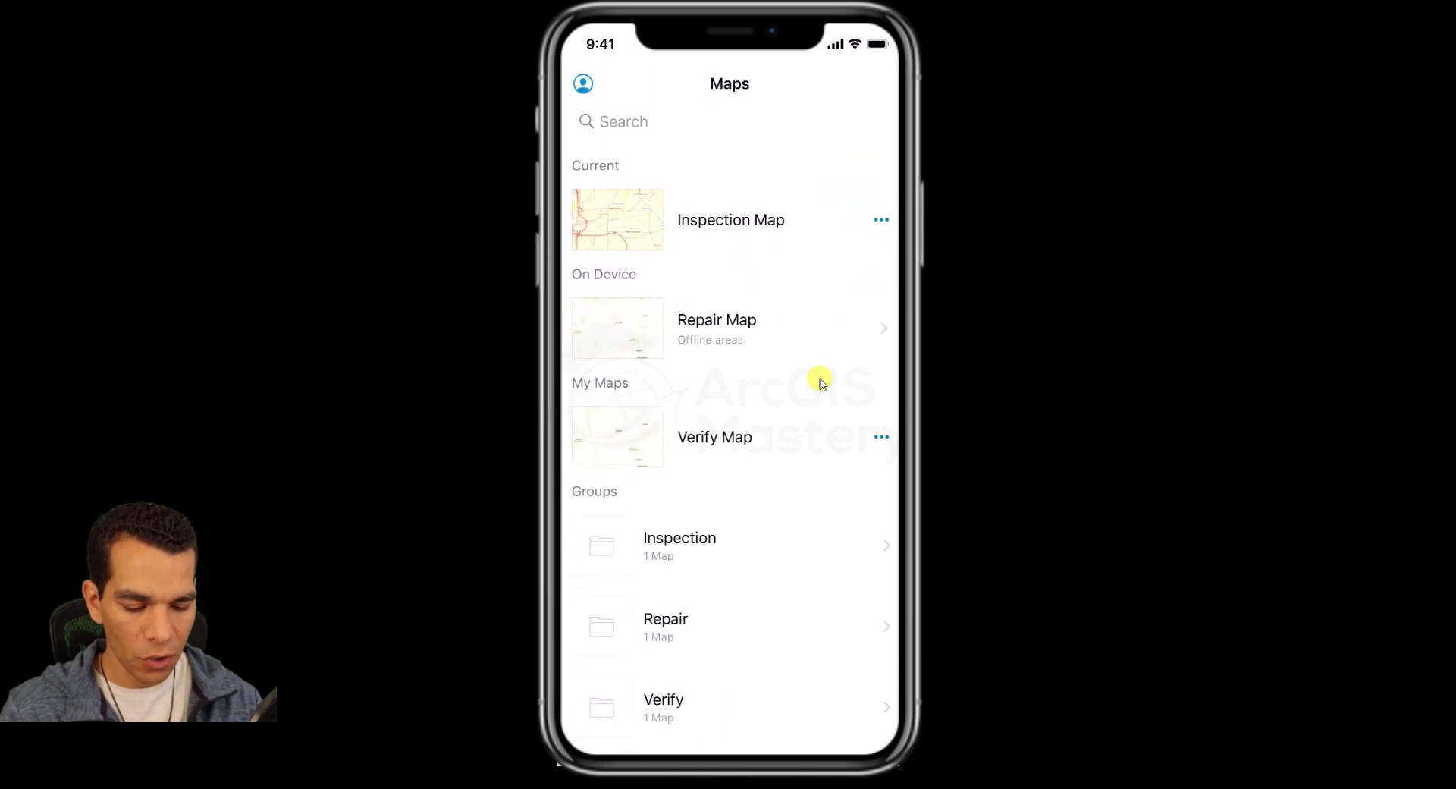
View the Repair Map's offline areas with Area 2 downloading, then bring ArcGIS Online forward.
{"action": "left_click", "coordinate": [725, 335]}
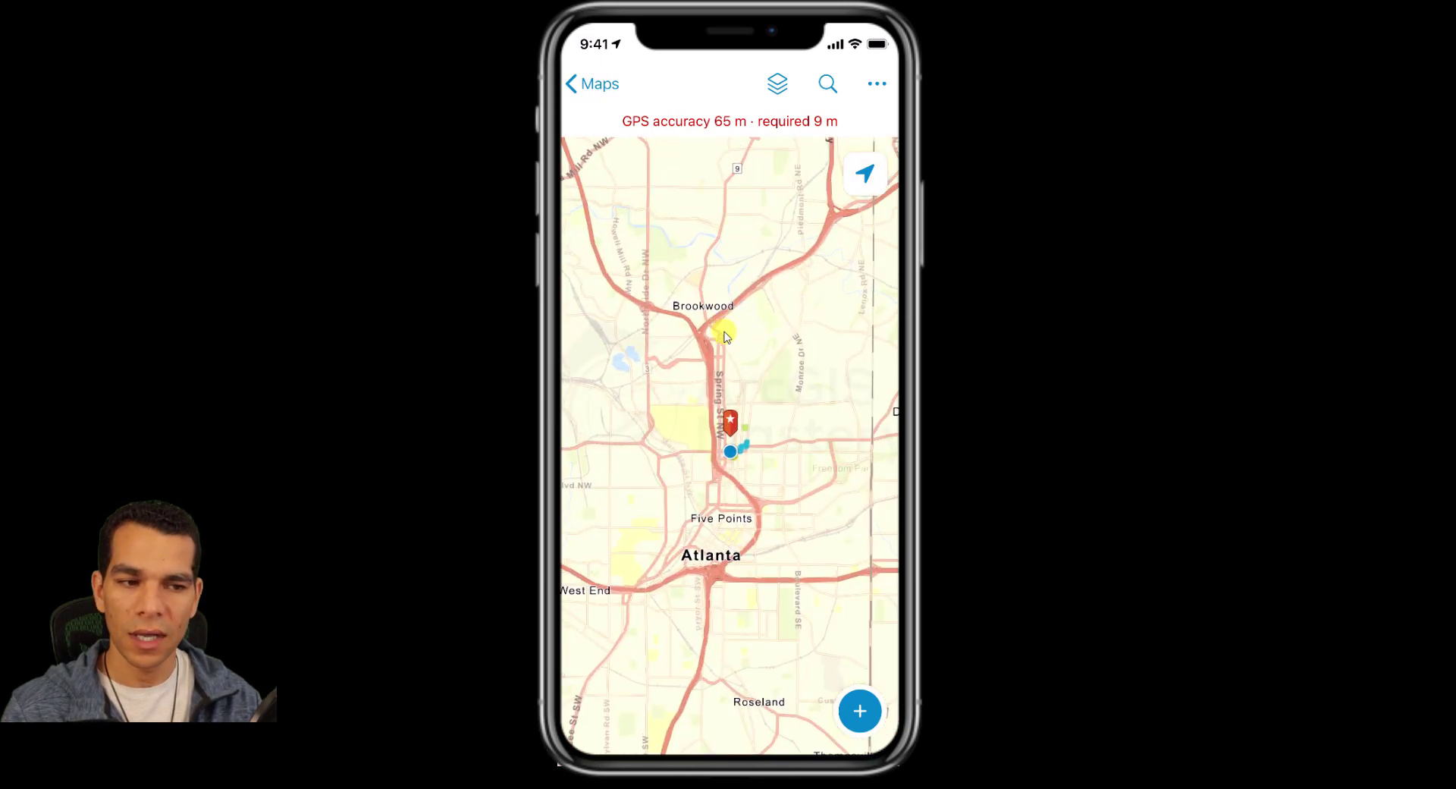
{"action": "left_click", "coordinate": [725, 334]}
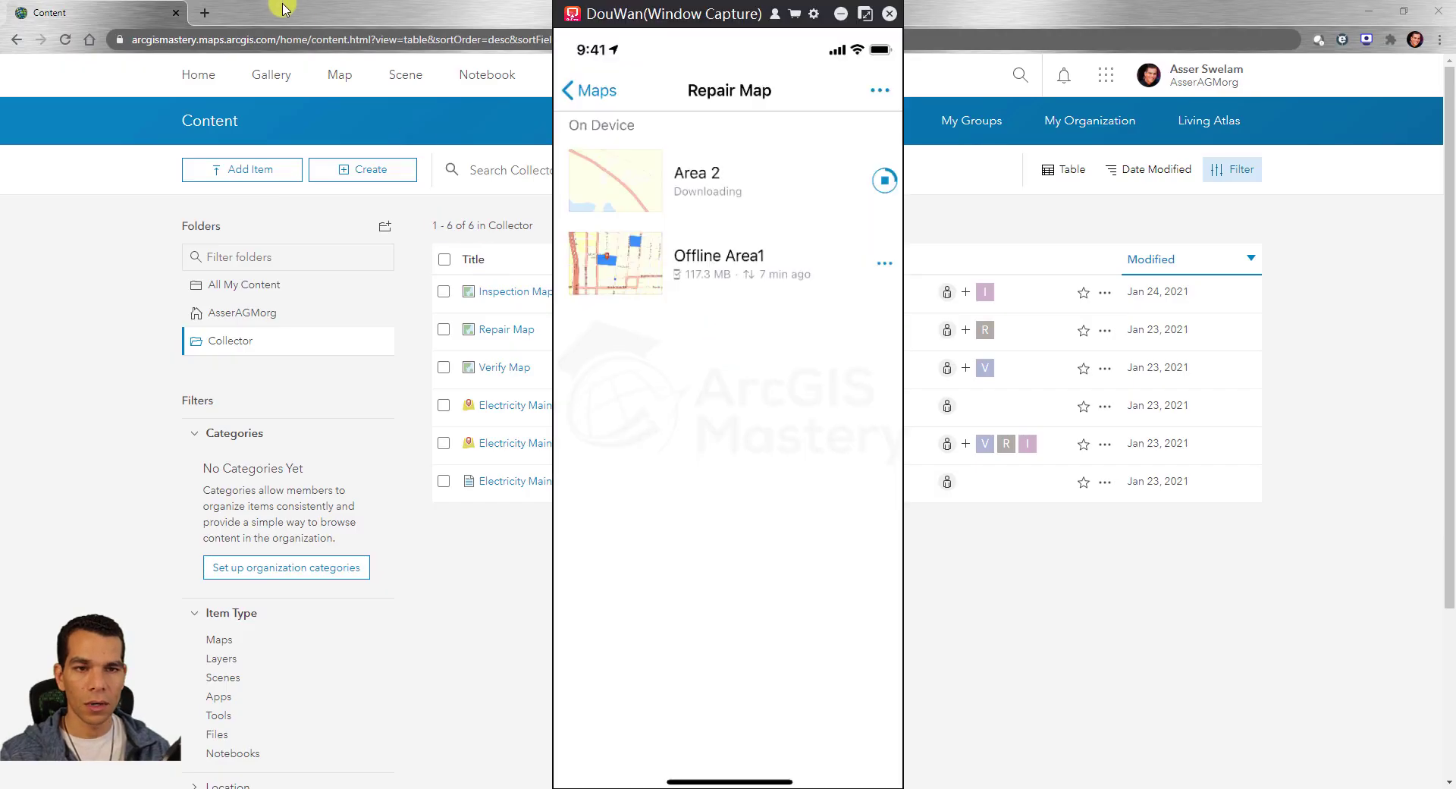
{"action": "left_click", "coordinate": [292, 8]}
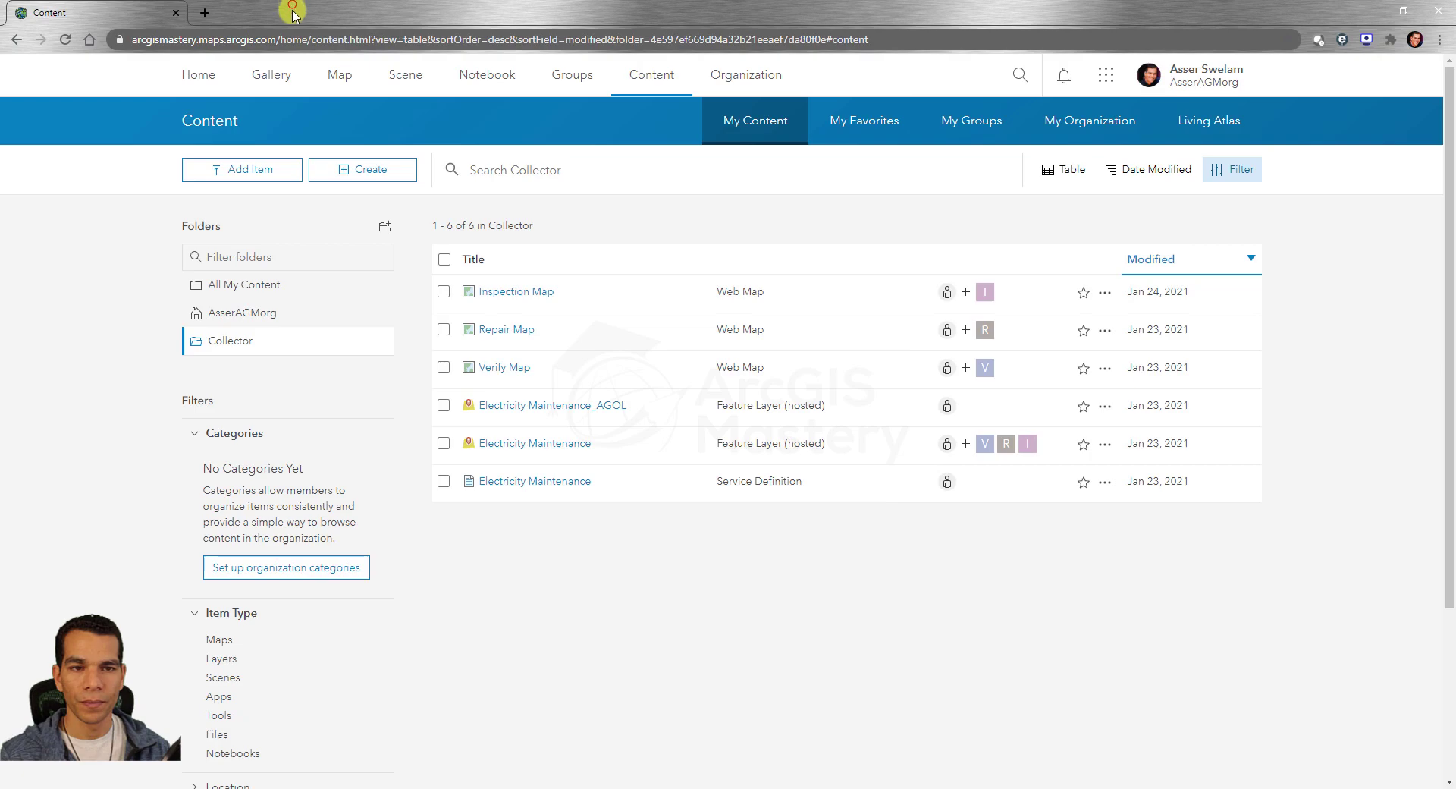
Open Repair Map in Map Viewer and save it retitled 'Repair Map_offline'.
{"action": "left_click", "coordinate": [512, 331]}
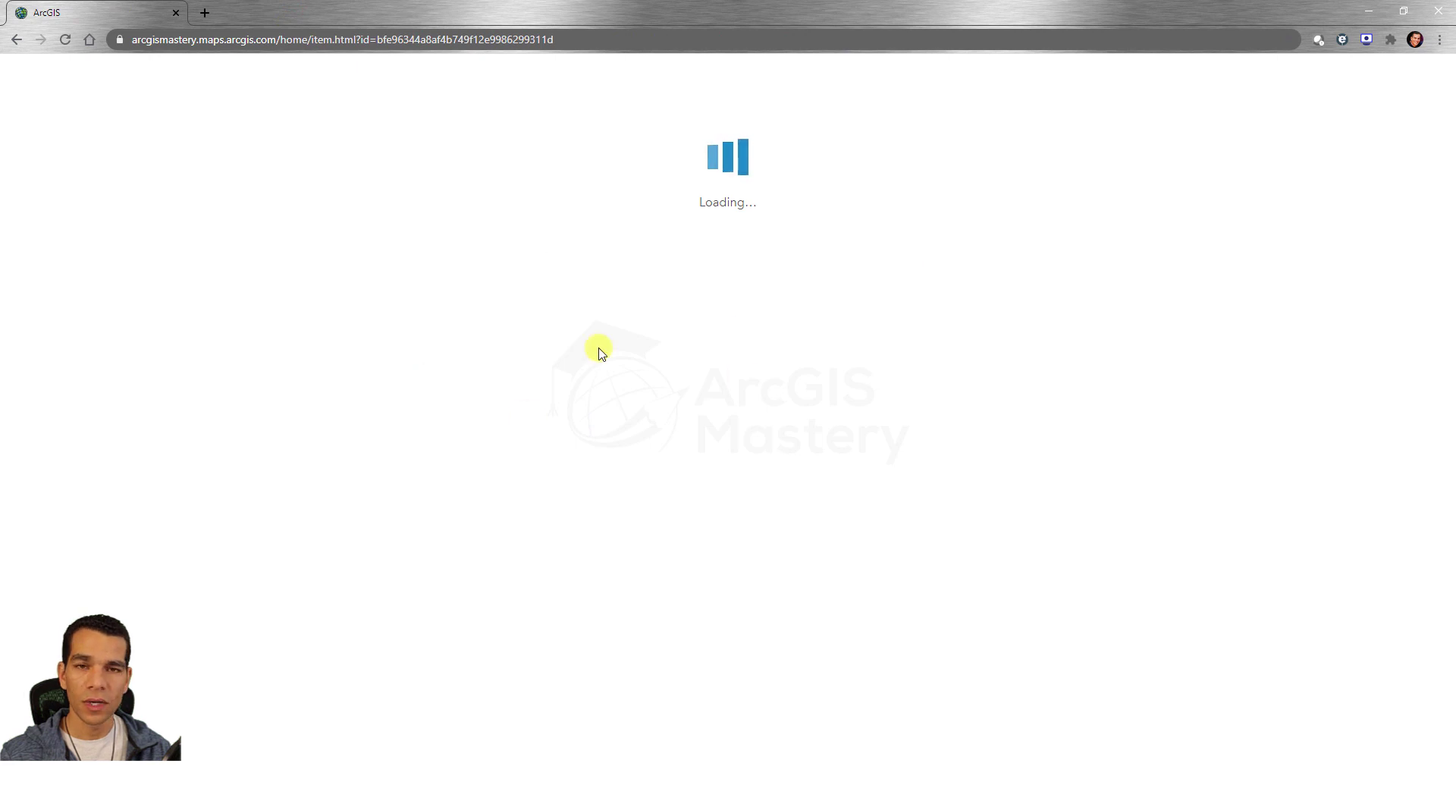
{"action": "left_click", "coordinate": [1050, 176]}
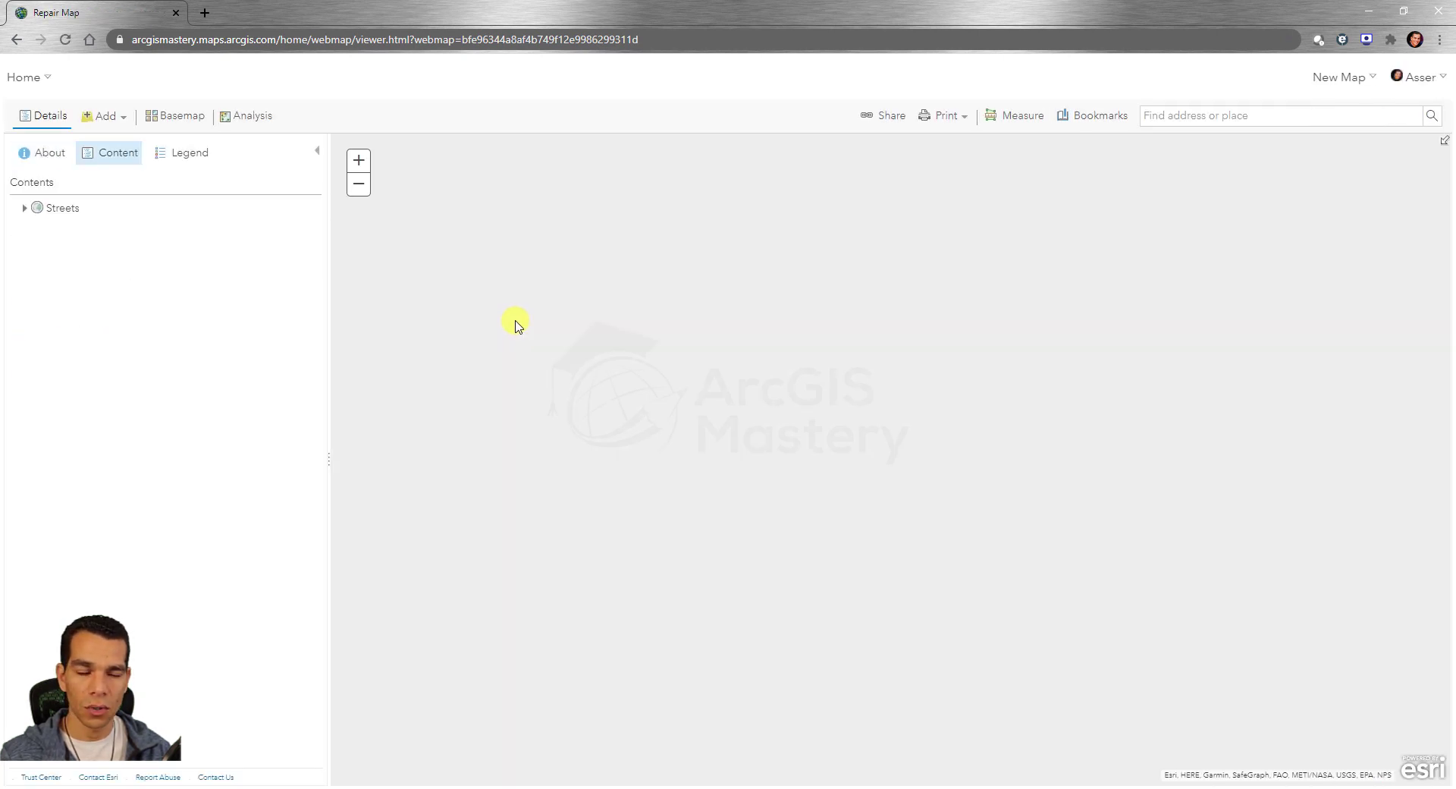
{"action": "left_click", "coordinate": [160, 80]}
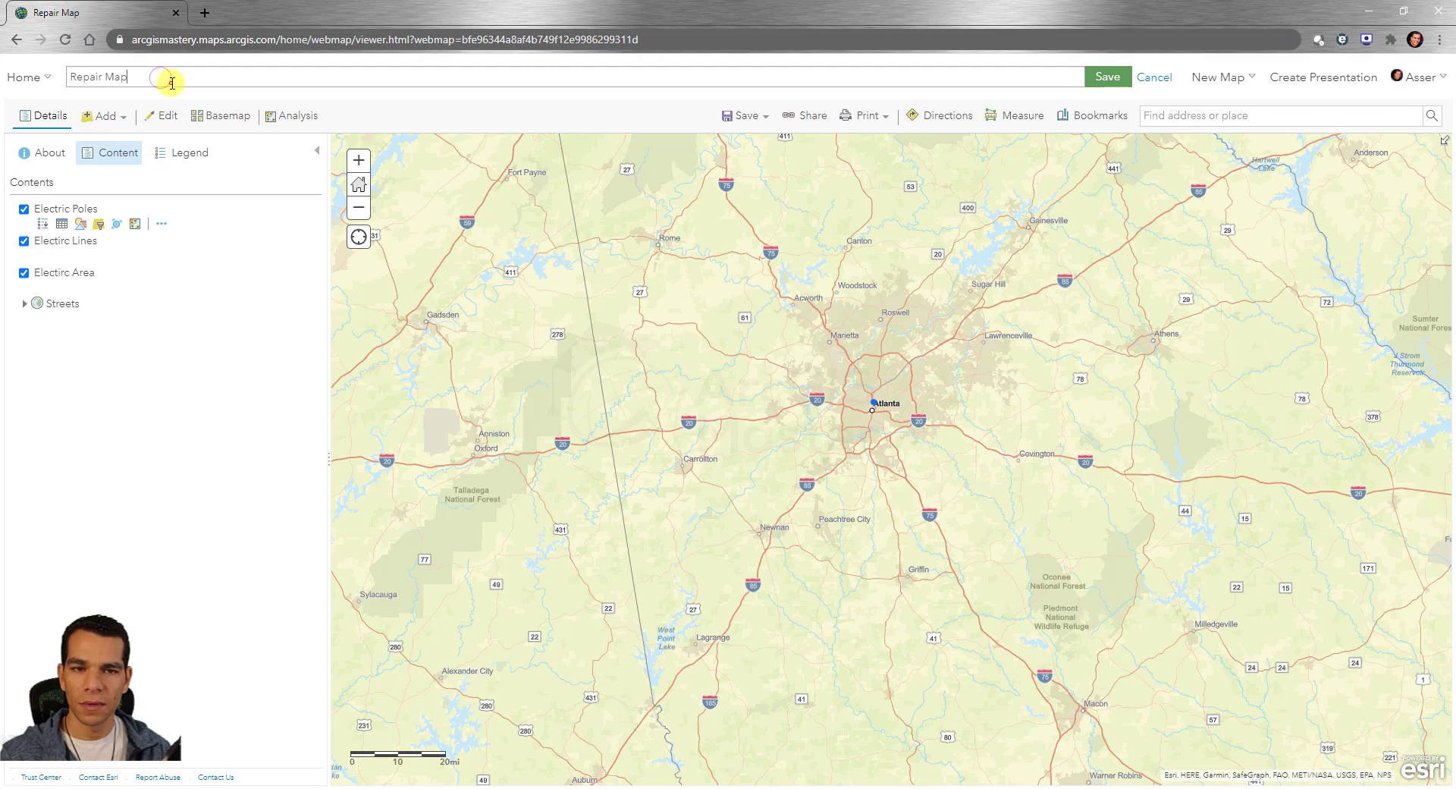
{"action": "type", "text": "_offline"}
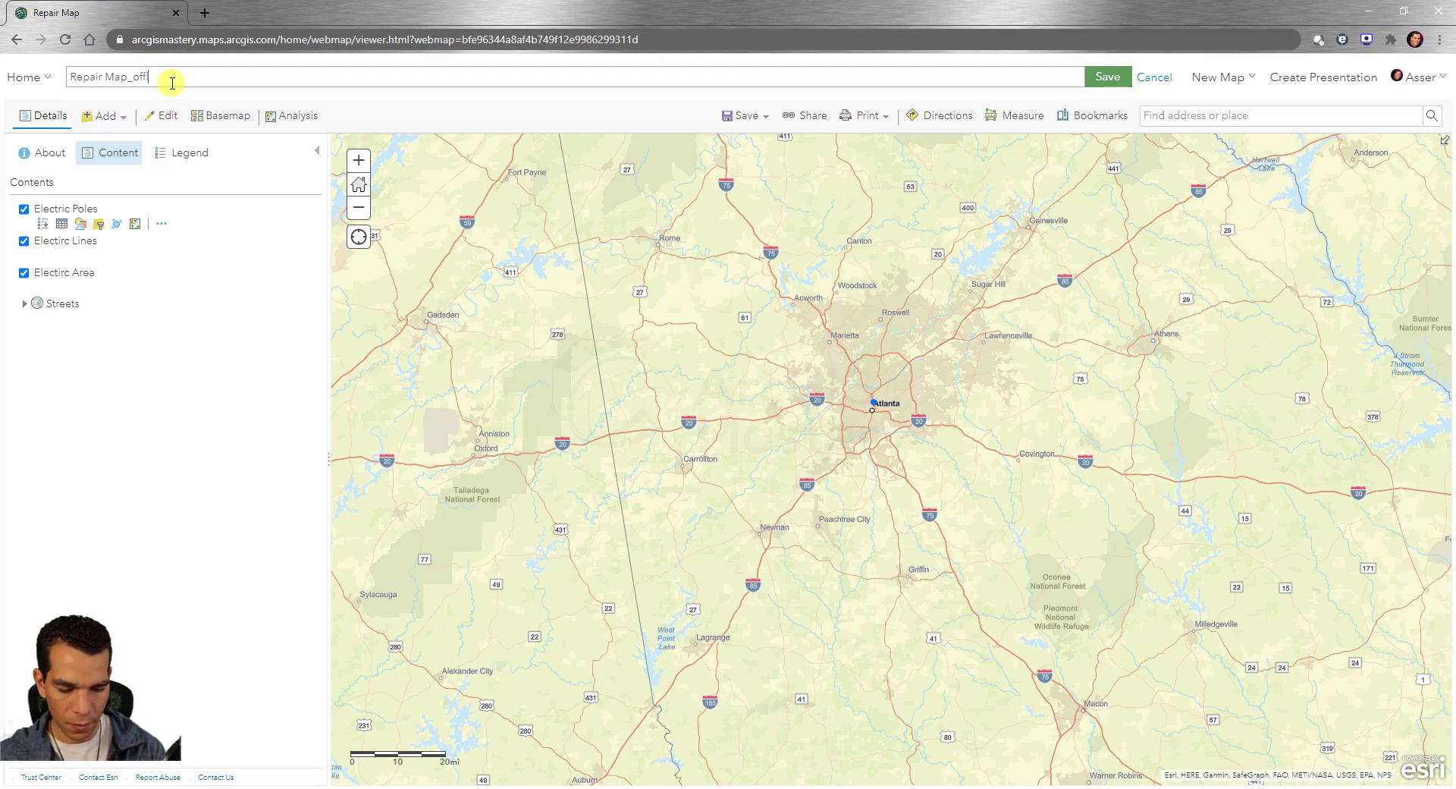
{"action": "left_click", "coordinate": [1104, 78]}
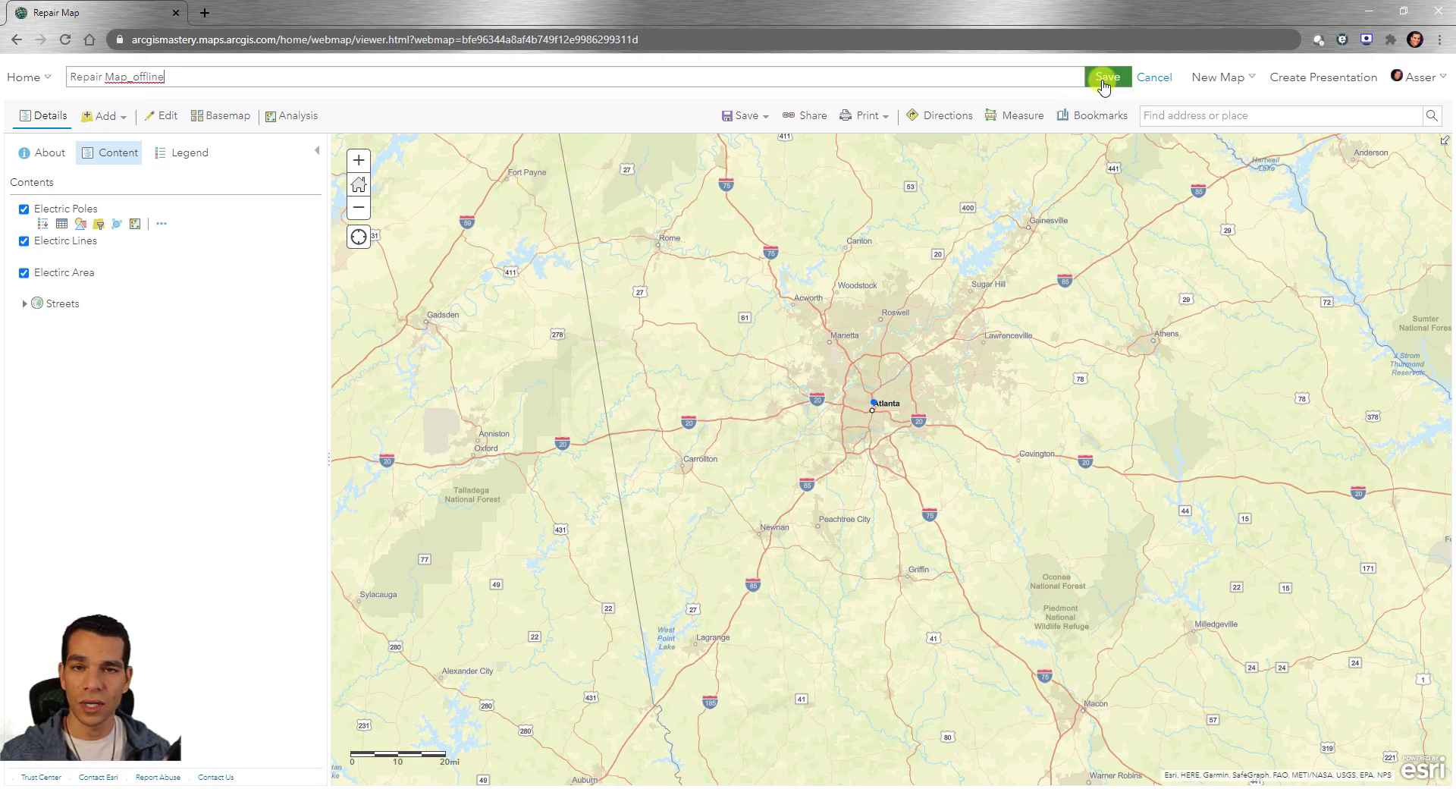
Save a separate copy of the map titled 'Repair Map_Online'.
{"action": "left_click", "coordinate": [747, 115]}
{"action": "left_click", "coordinate": [751, 166]}
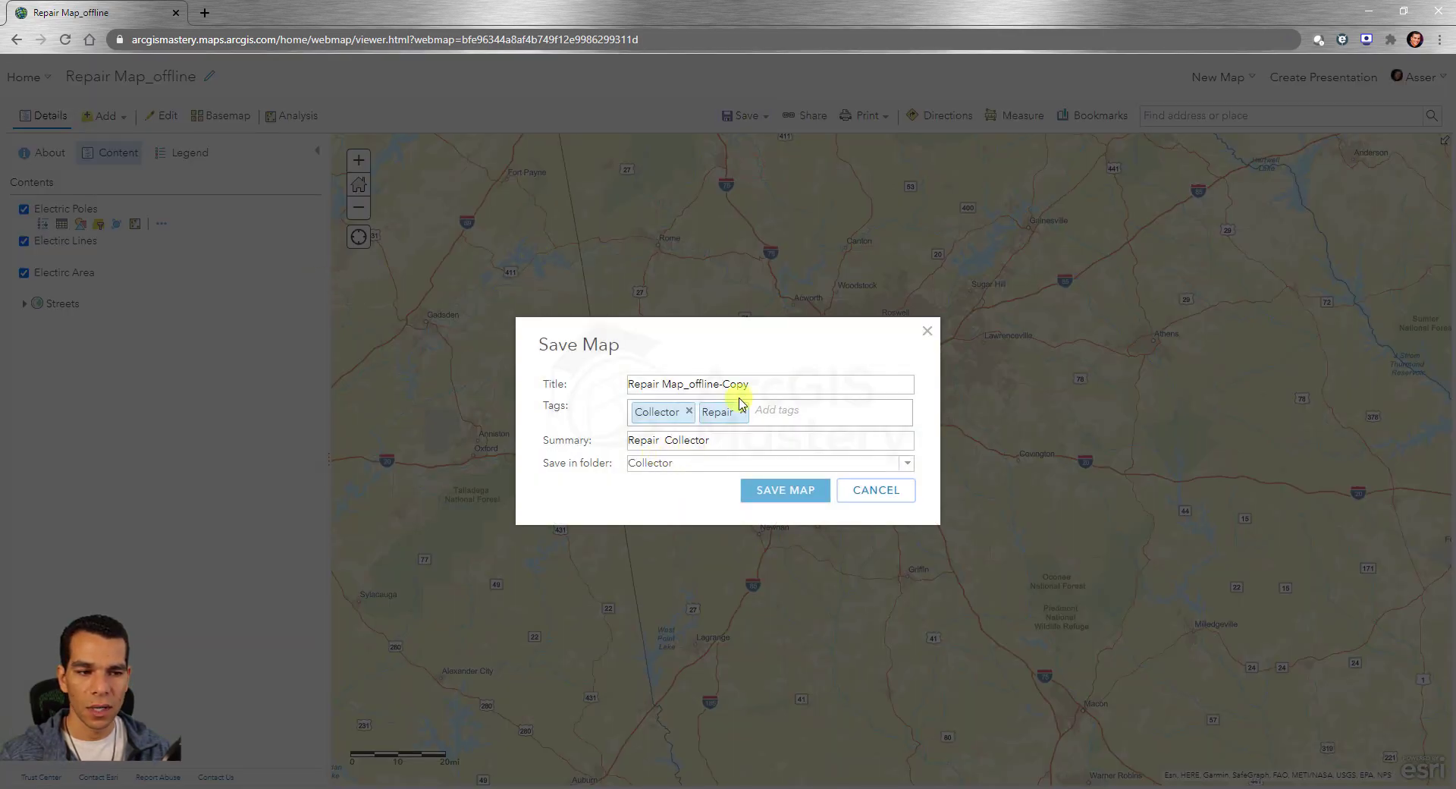
{"action": "left_click_drag", "start_coordinate": [751, 384], "coordinate": [688, 385]}
{"action": "type", "text": "Online"}
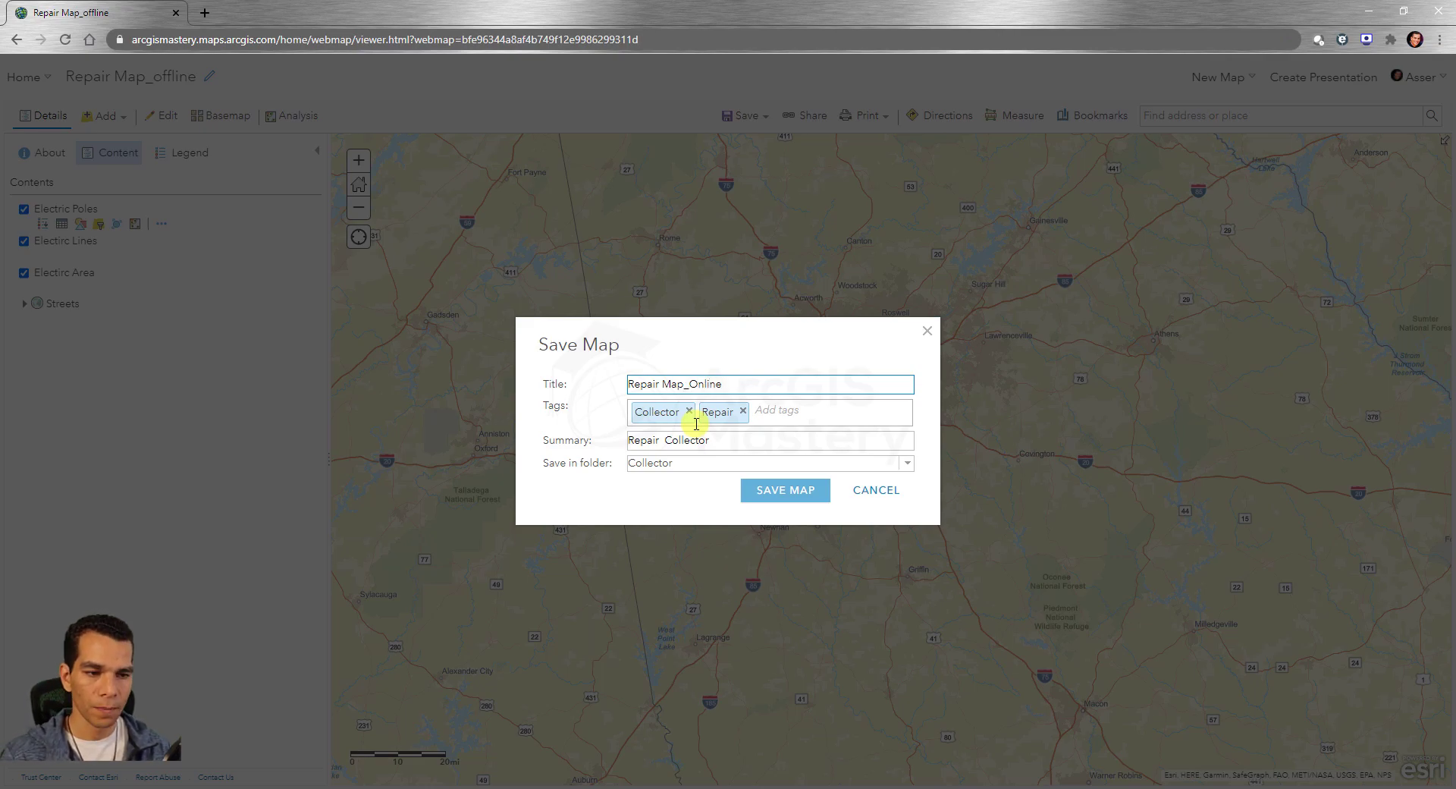
{"action": "left_click", "coordinate": [782, 501]}
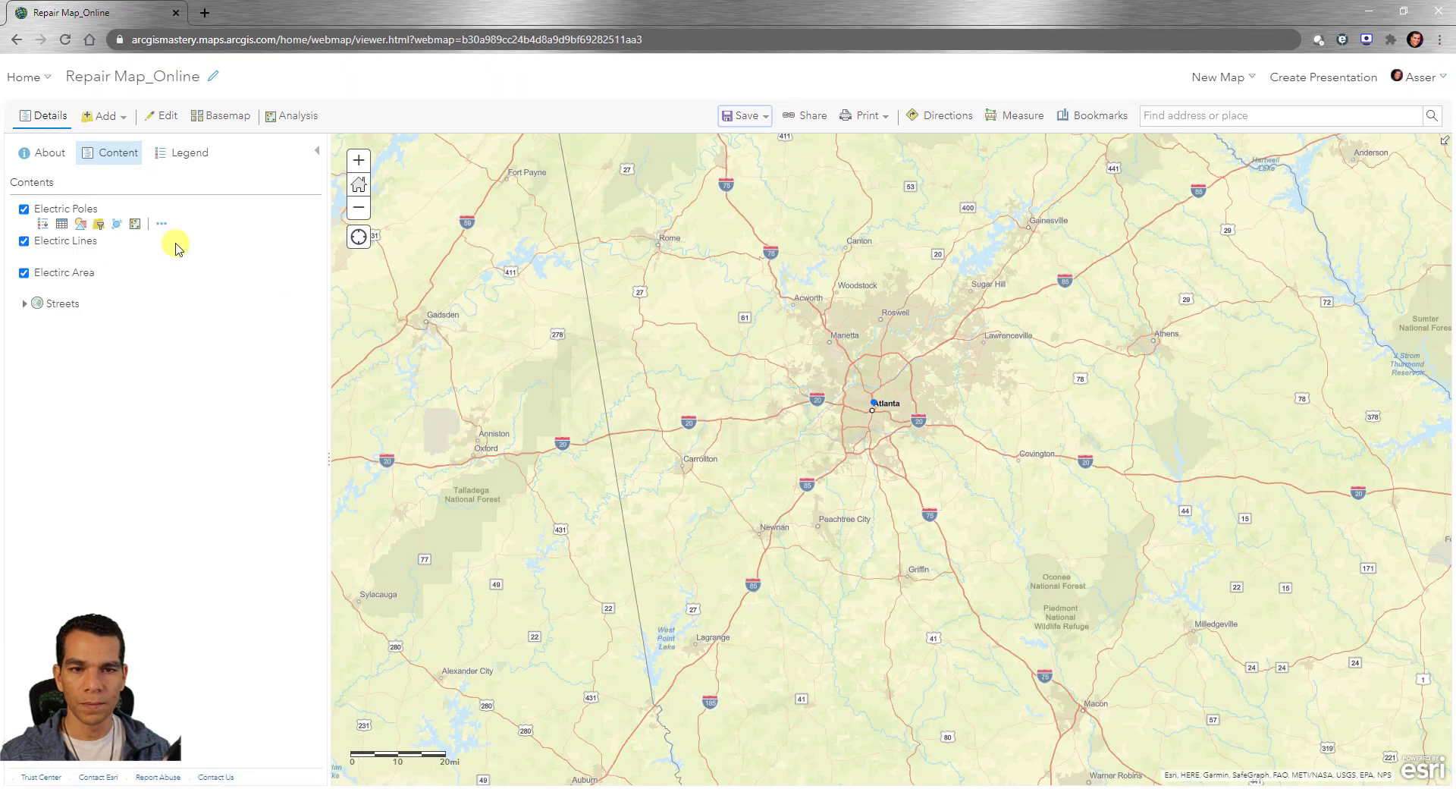
{"action": "left_click", "coordinate": [27, 76]}
Switch off Enable offline mode for Repair Map_Online and save the setting.
{"action": "left_click", "coordinate": [56, 262]}
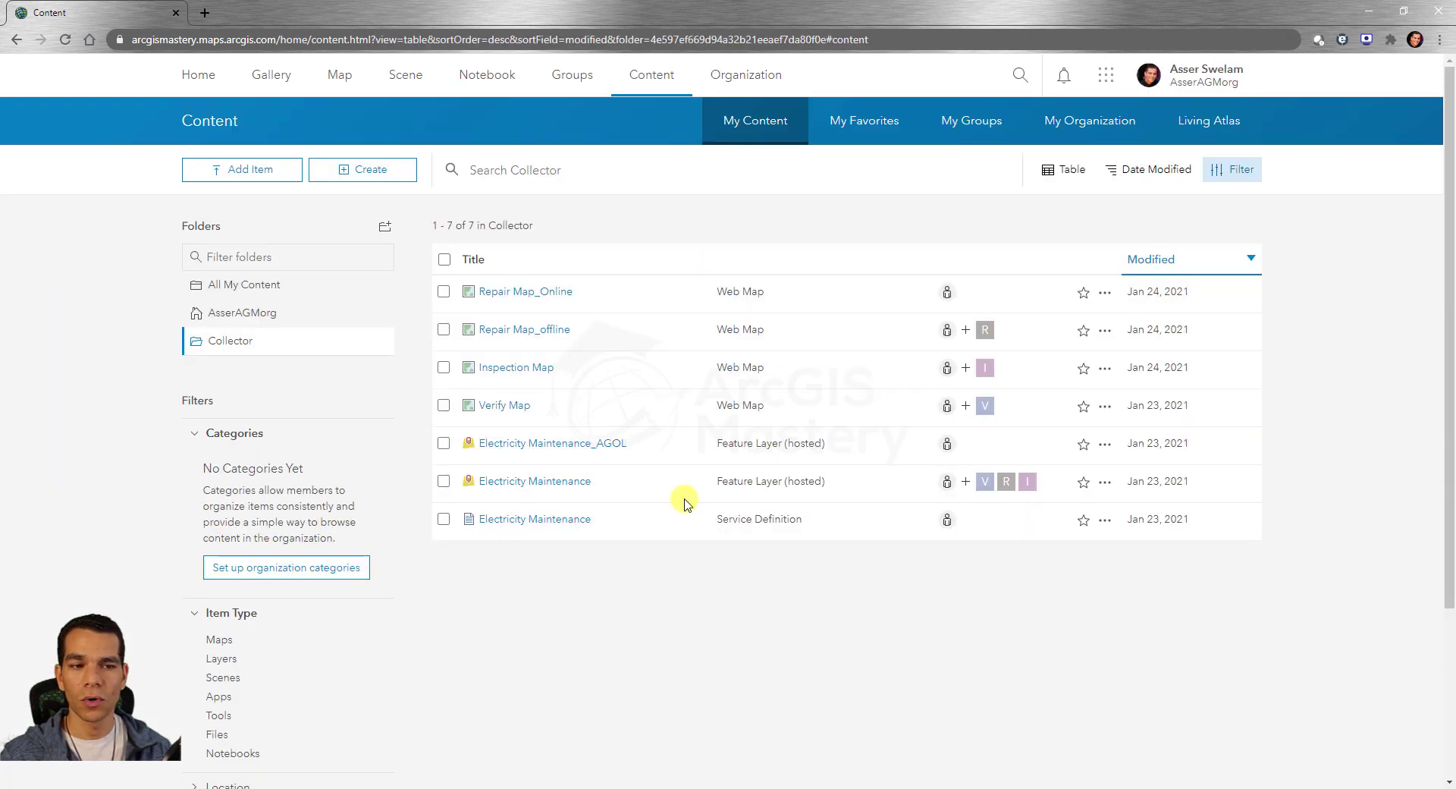
{"action": "left_click", "coordinate": [550, 300]}
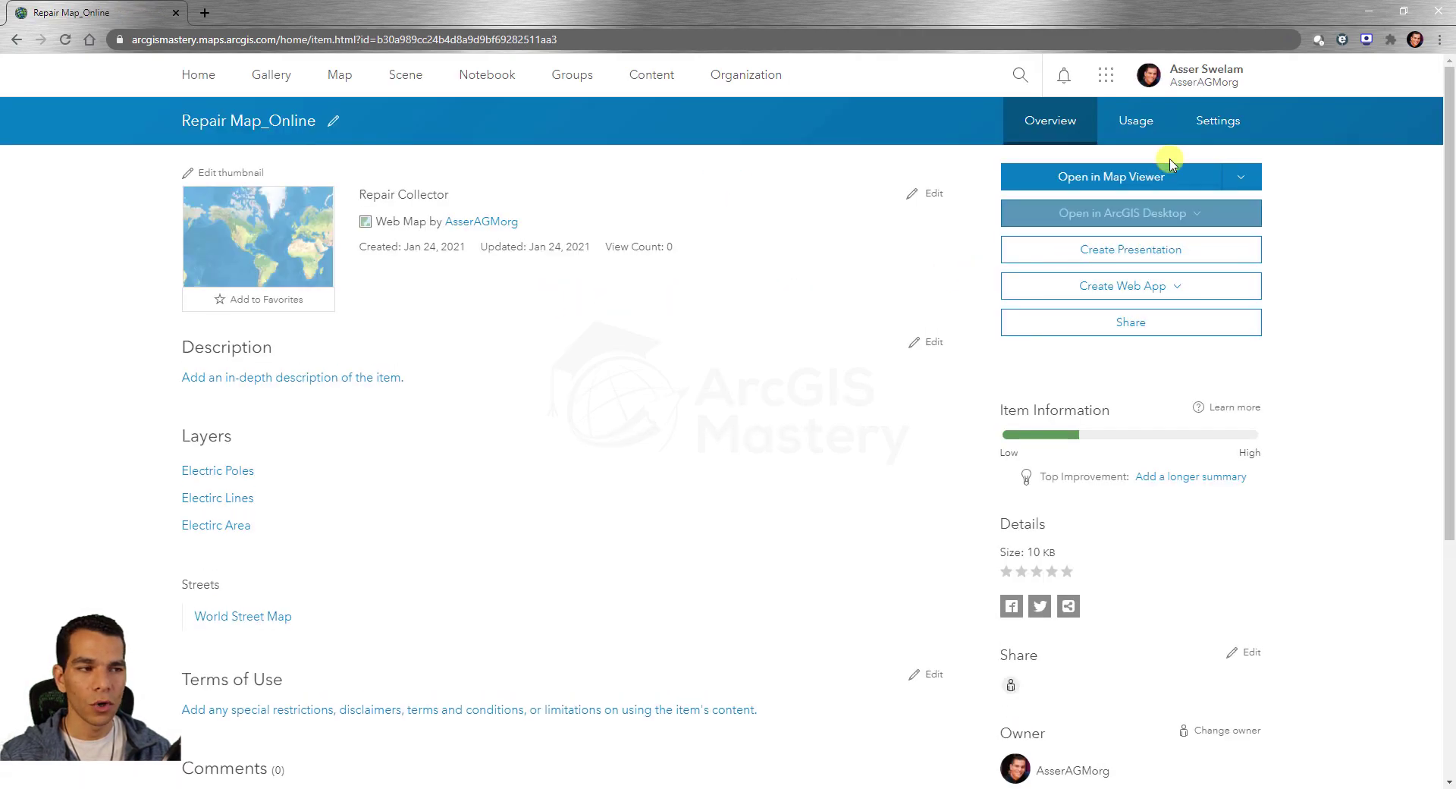
{"action": "left_click", "coordinate": [1218, 121]}
{"action": "scroll", "coordinate": [380, 455], "scroll_direction": "down", "scroll_amount": 5}
{"action": "left_click", "coordinate": [335, 473]}
{"action": "left_click", "coordinate": [897, 384]}
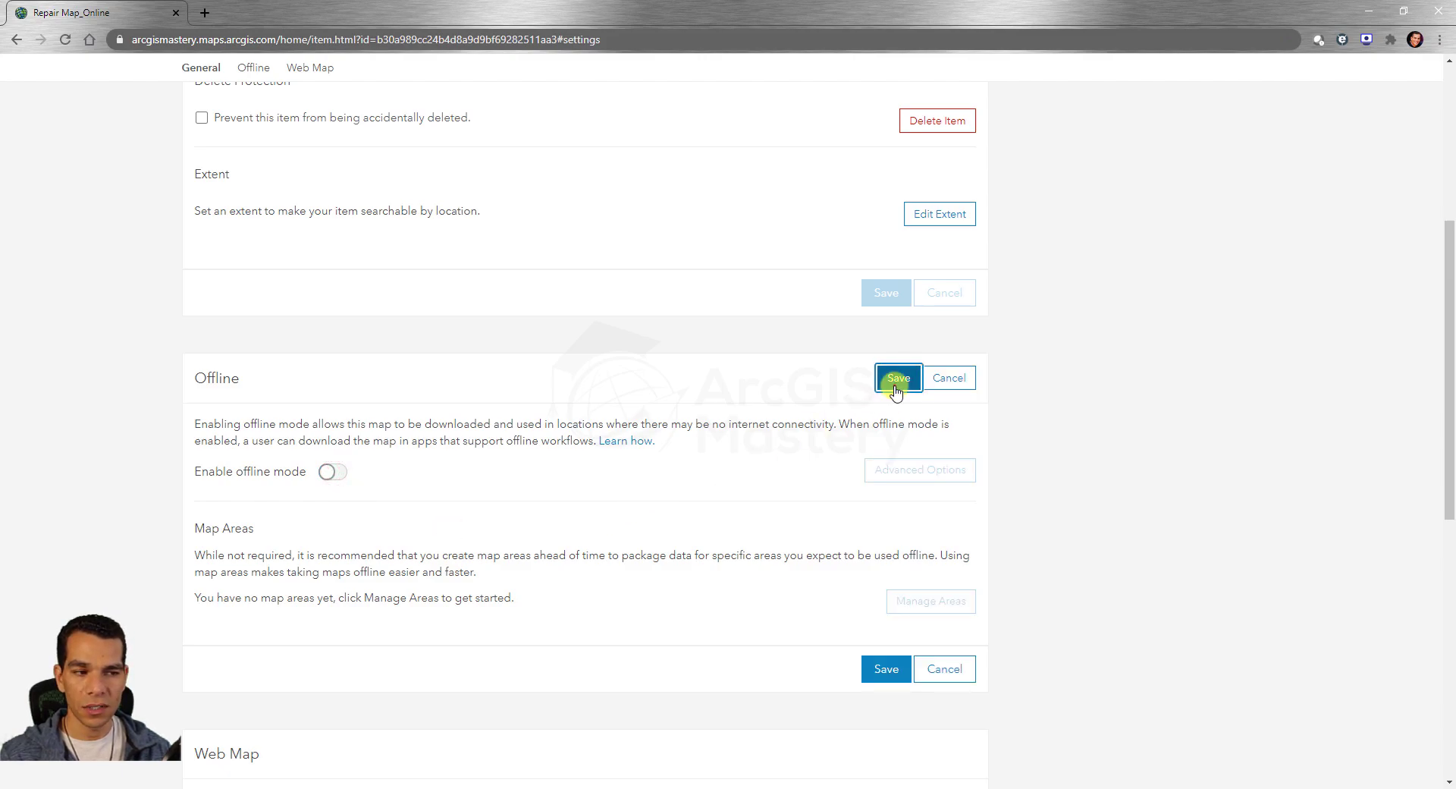
{"action": "scroll", "coordinate": [515, 497], "scroll_direction": "up", "scroll_amount": 5}
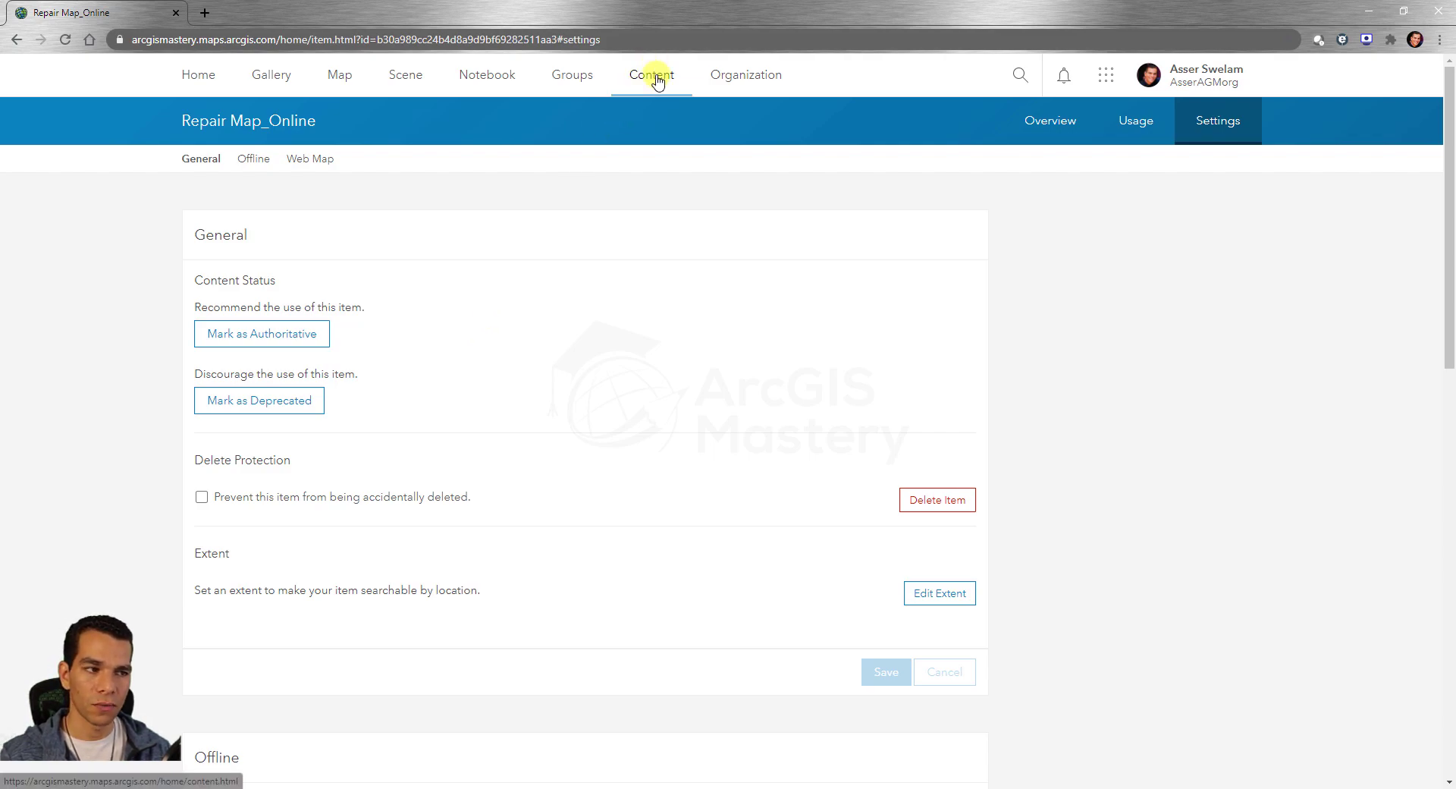
{"action": "left_click", "coordinate": [656, 75]}
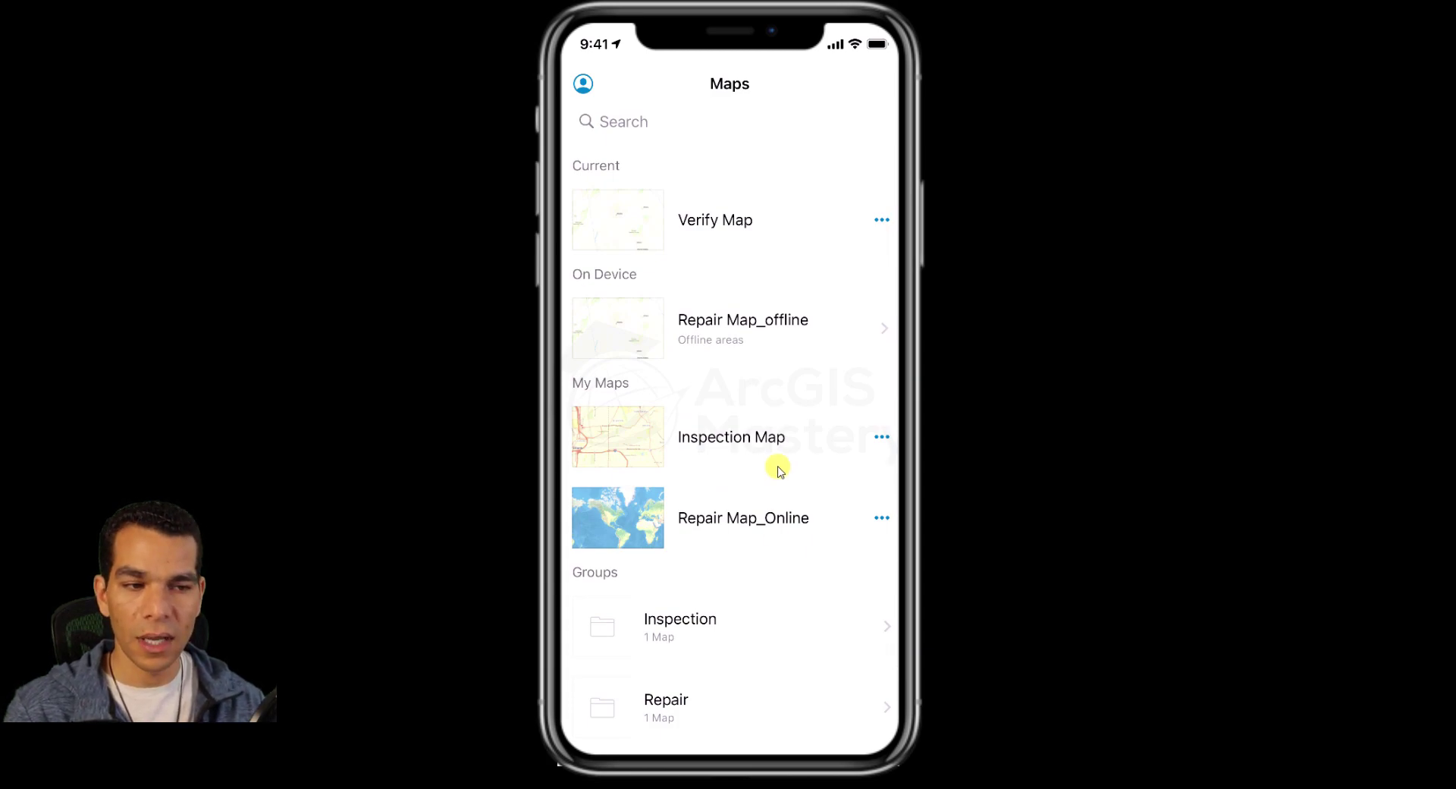
Open Repair Map_Online in Field Maps, then show and dismiss its options menu.
{"action": "left_click", "coordinate": [785, 518]}
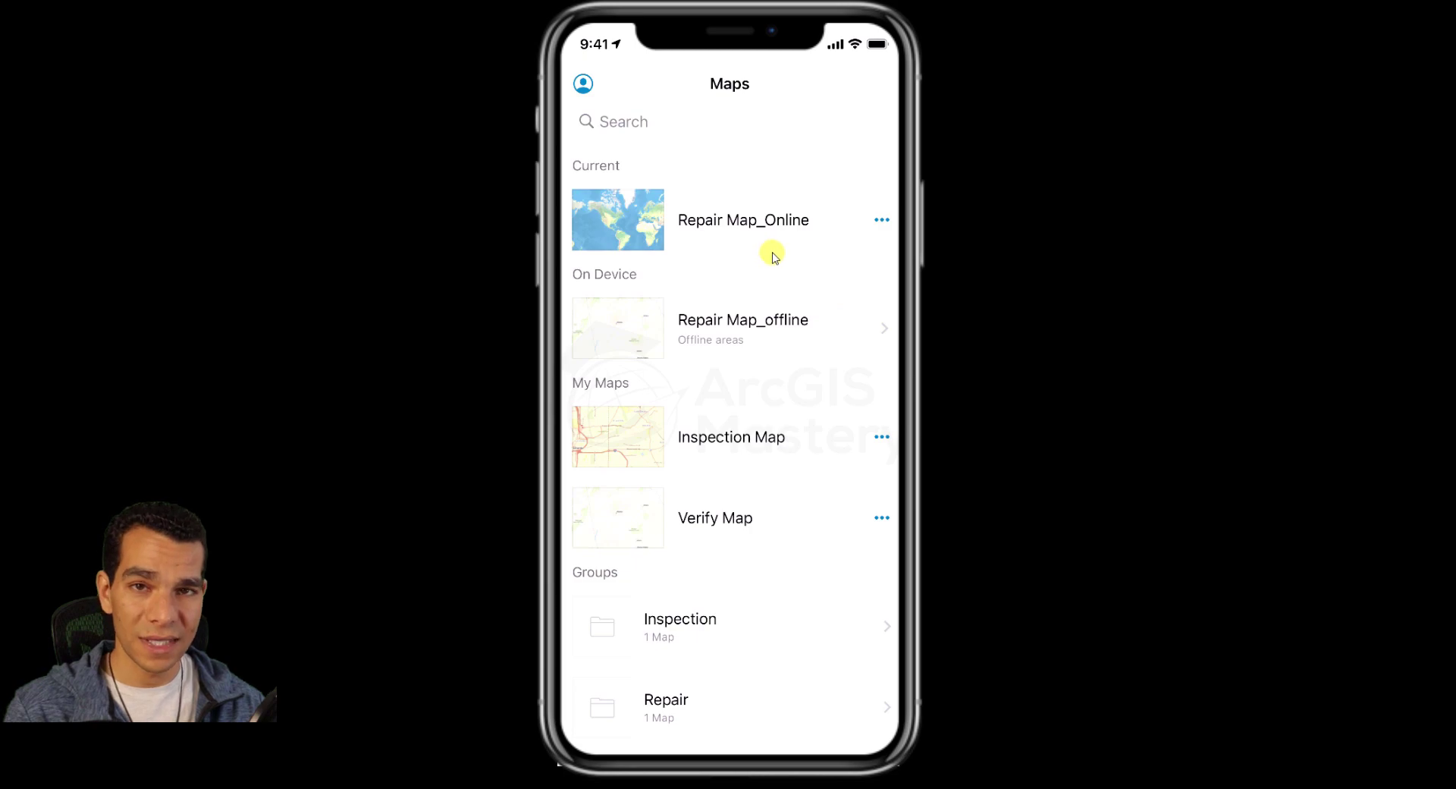
{"action": "left_click", "coordinate": [880, 223]}
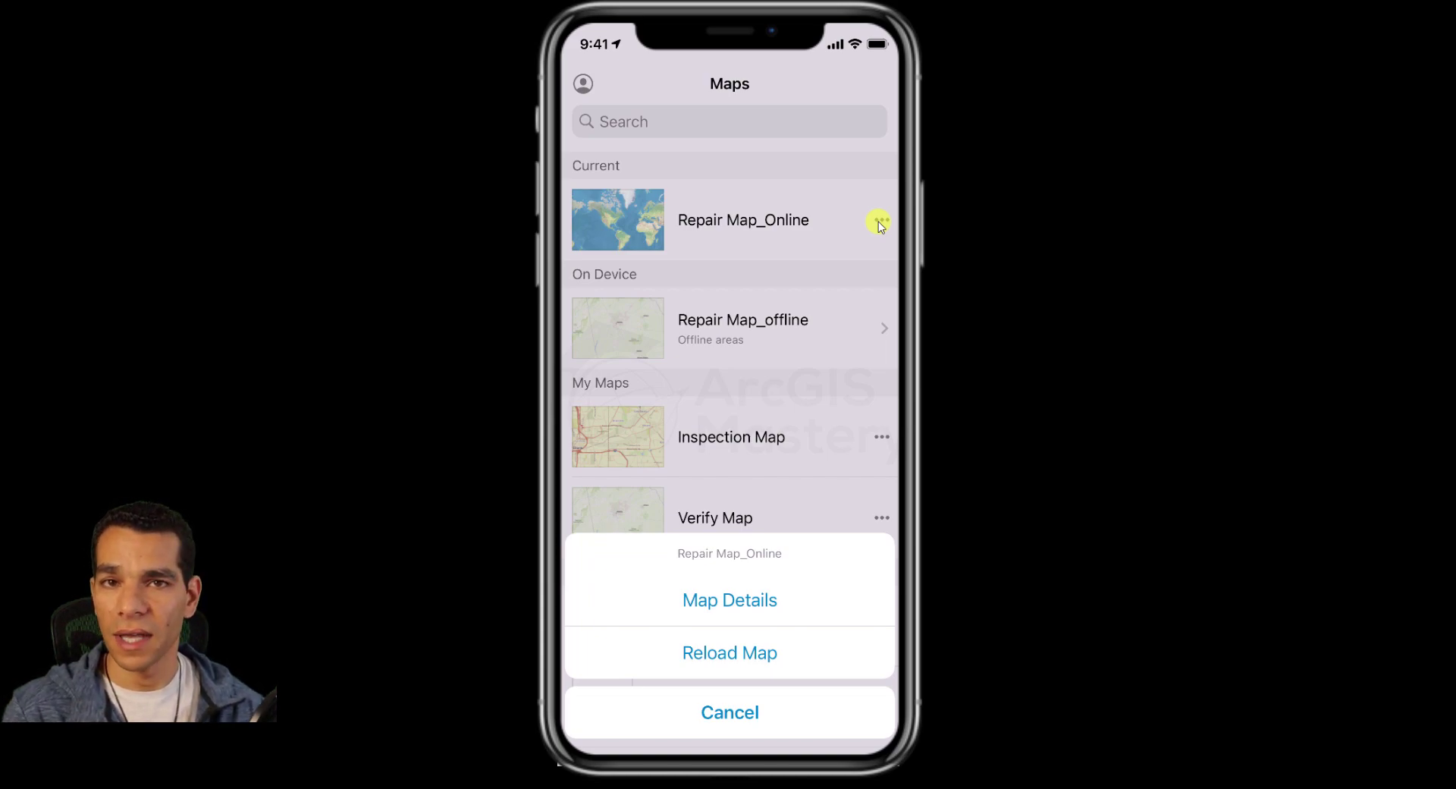
{"action": "left_click", "coordinate": [879, 226]}
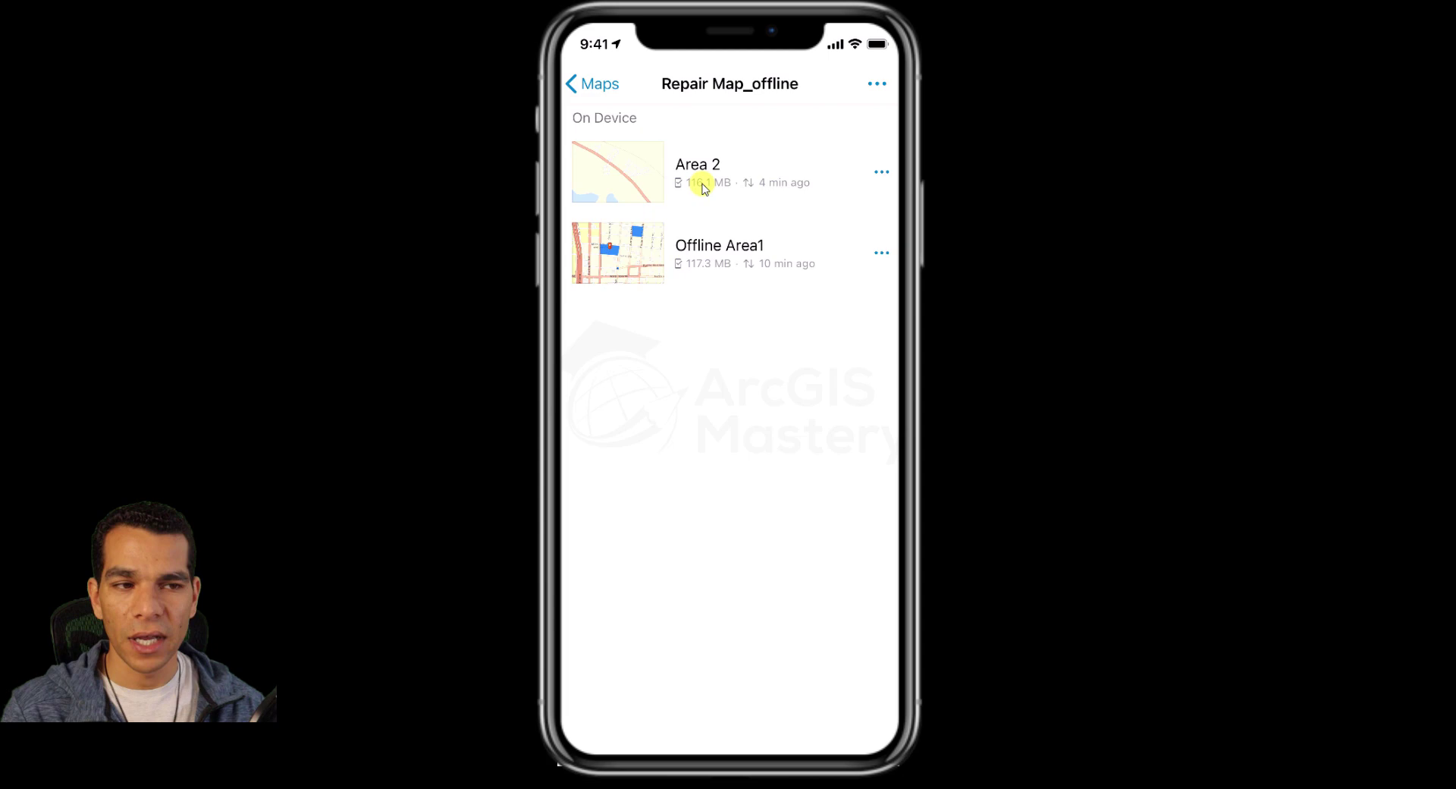
Open Offline Area1 in Repair Map_offline and pan across its parcels.
{"action": "left_click", "coordinate": [749, 278]}
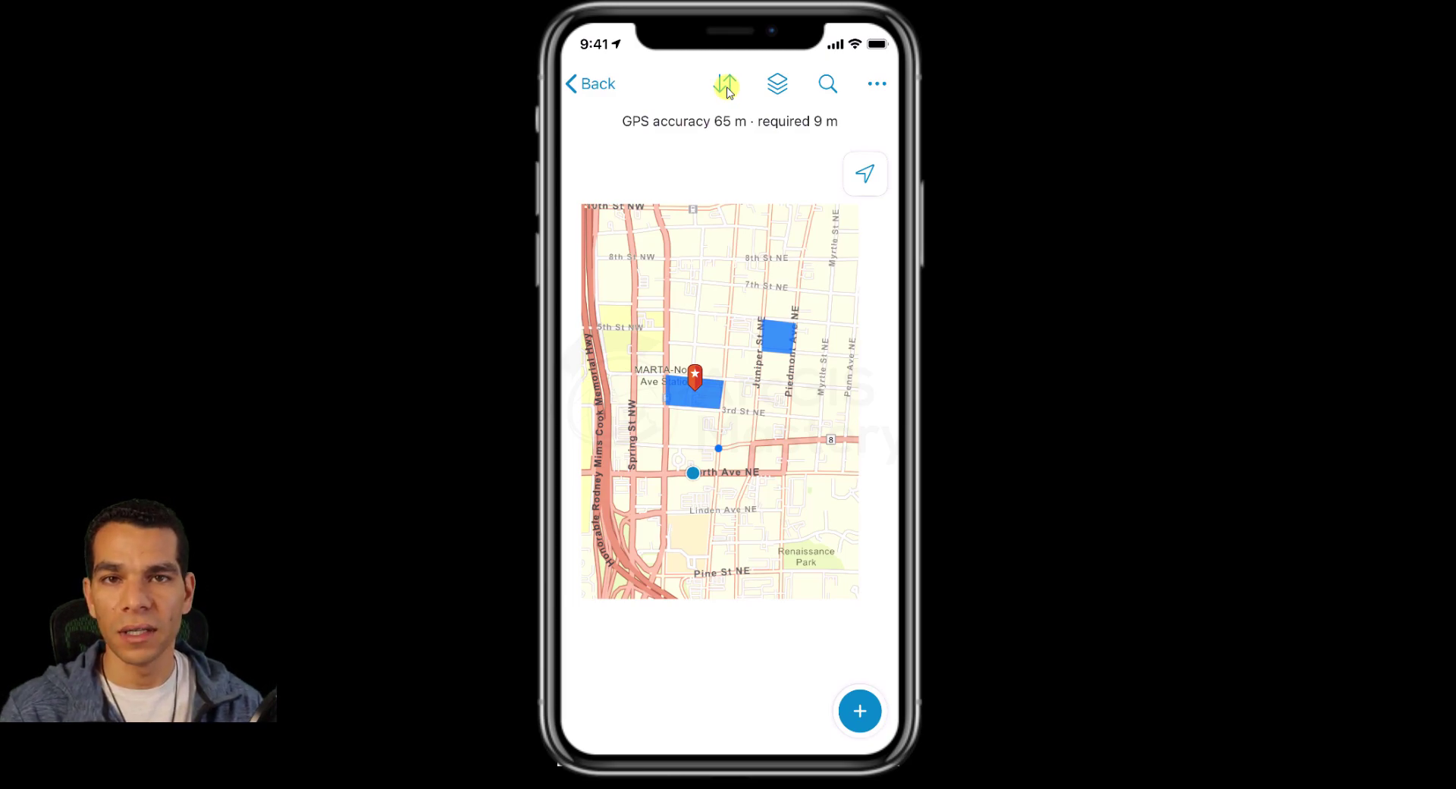
{"action": "left_click_drag", "start_coordinate": [769, 218], "coordinate": [772, 231]}
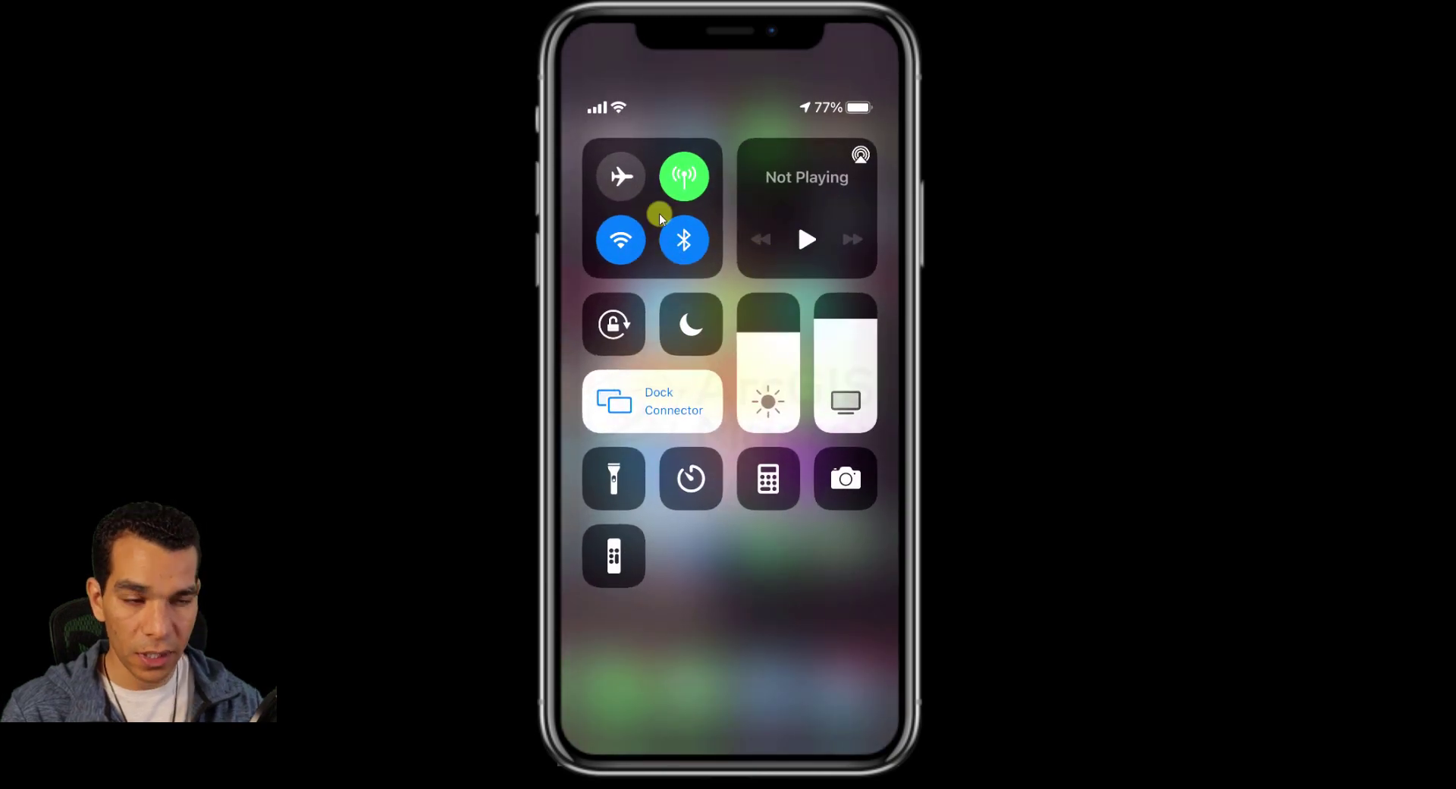
Turn on Airplane Mode and relaunch ArcGIS Field Maps from the ArcGIS folder.
{"action": "left_click", "coordinate": [620, 177]}
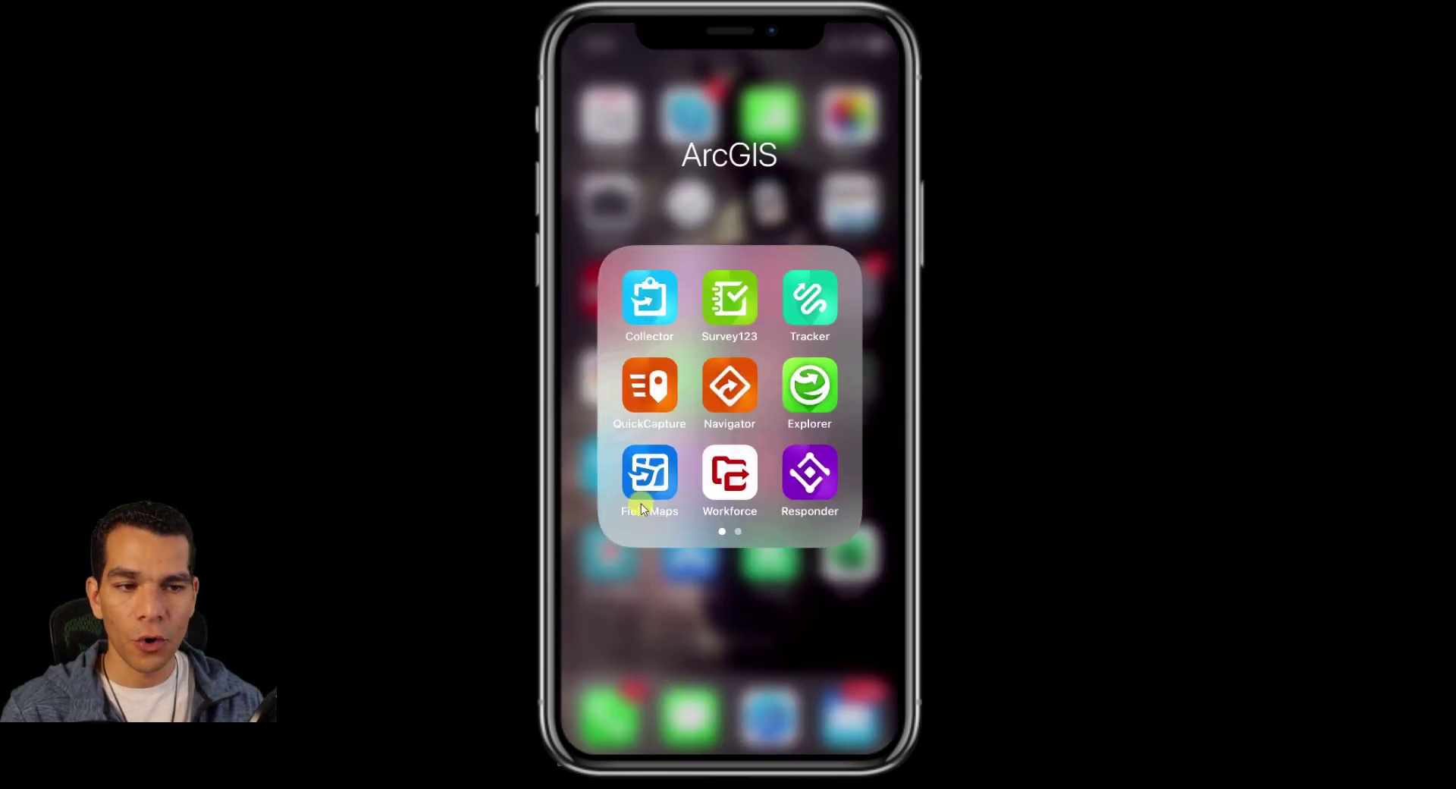
{"action": "left_click", "coordinate": [629, 331]}
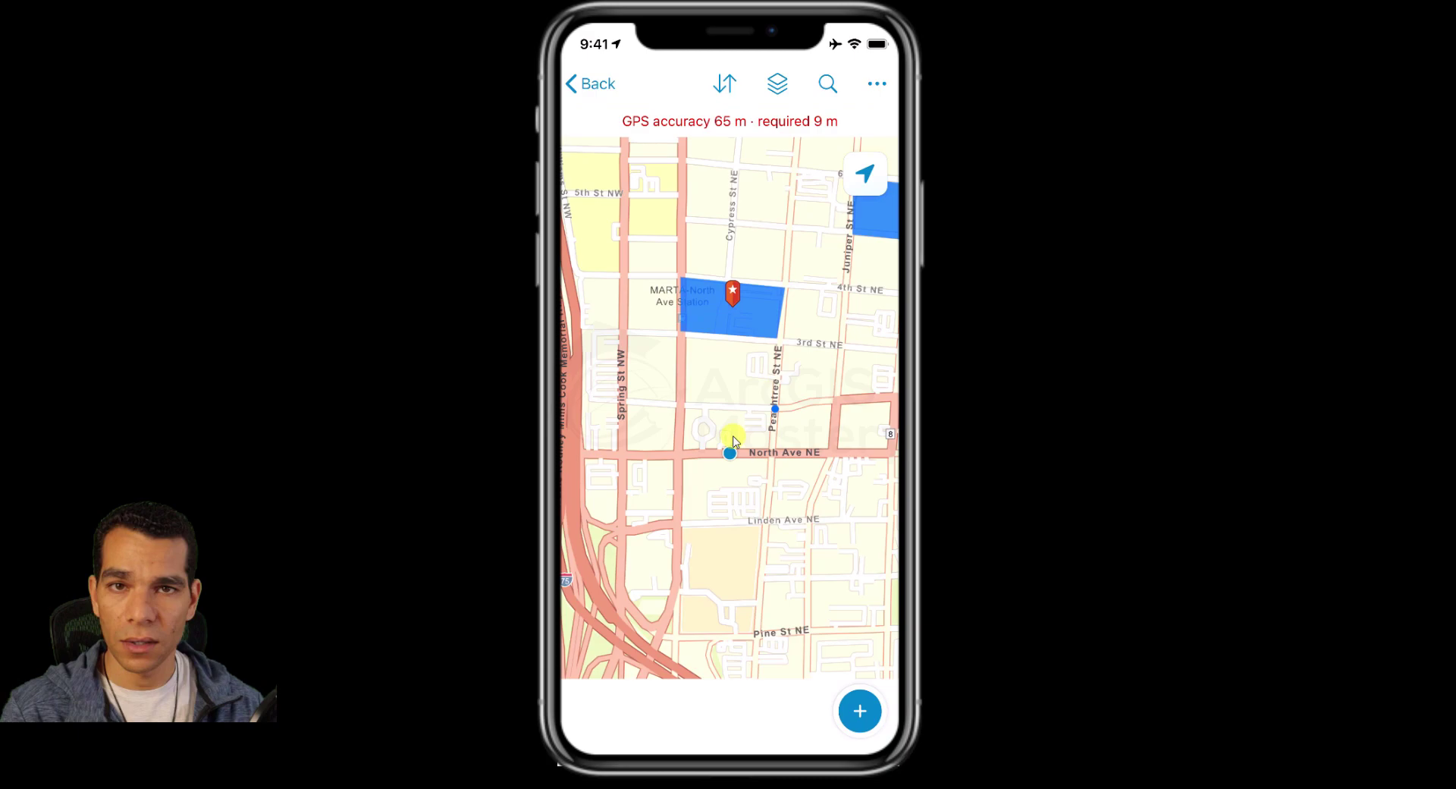
Add an Electric Area feature with Repair Status Repaired, RepairedBy Repair team, and repair notes.
{"action": "left_click", "coordinate": [858, 712]}
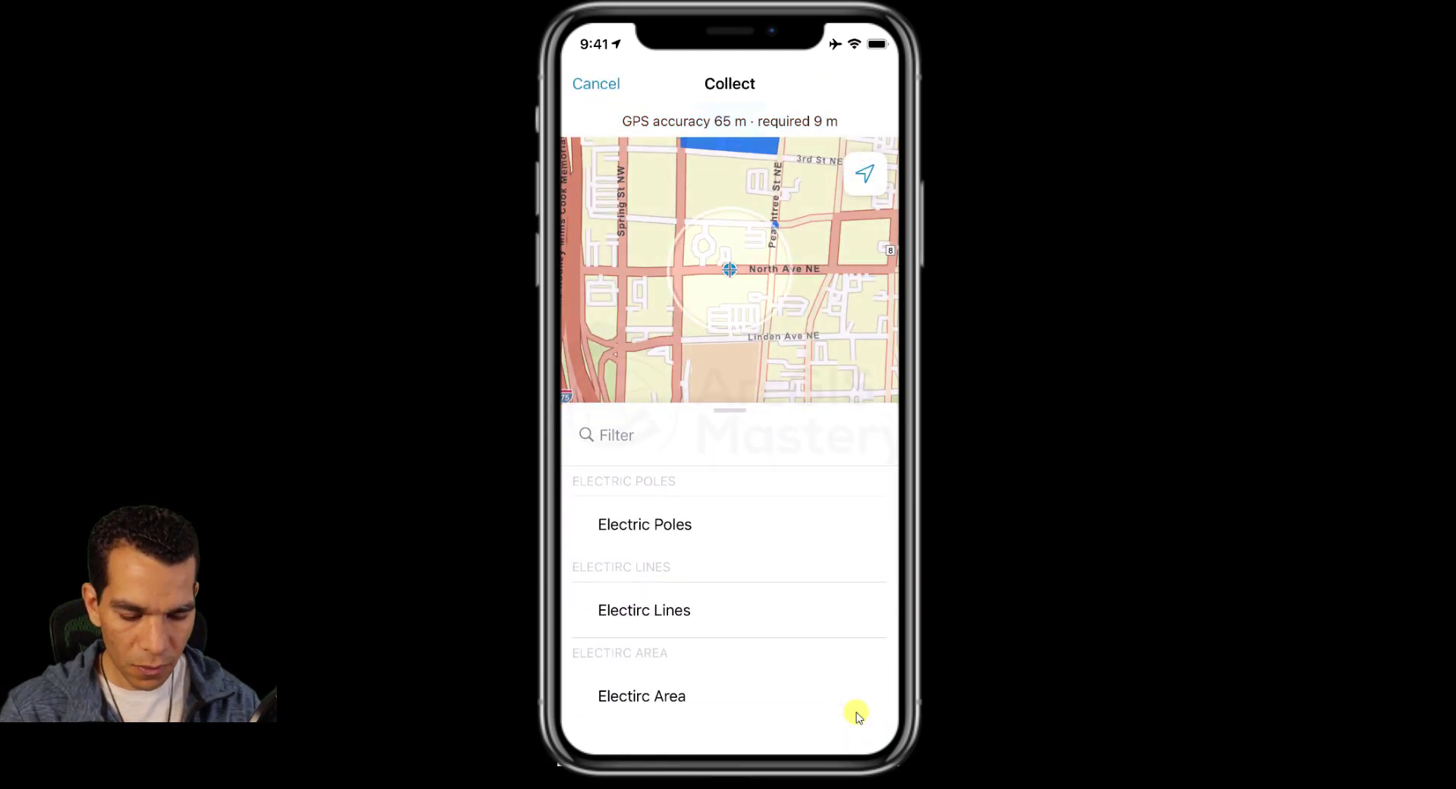
{"action": "left_click", "coordinate": [857, 714]}
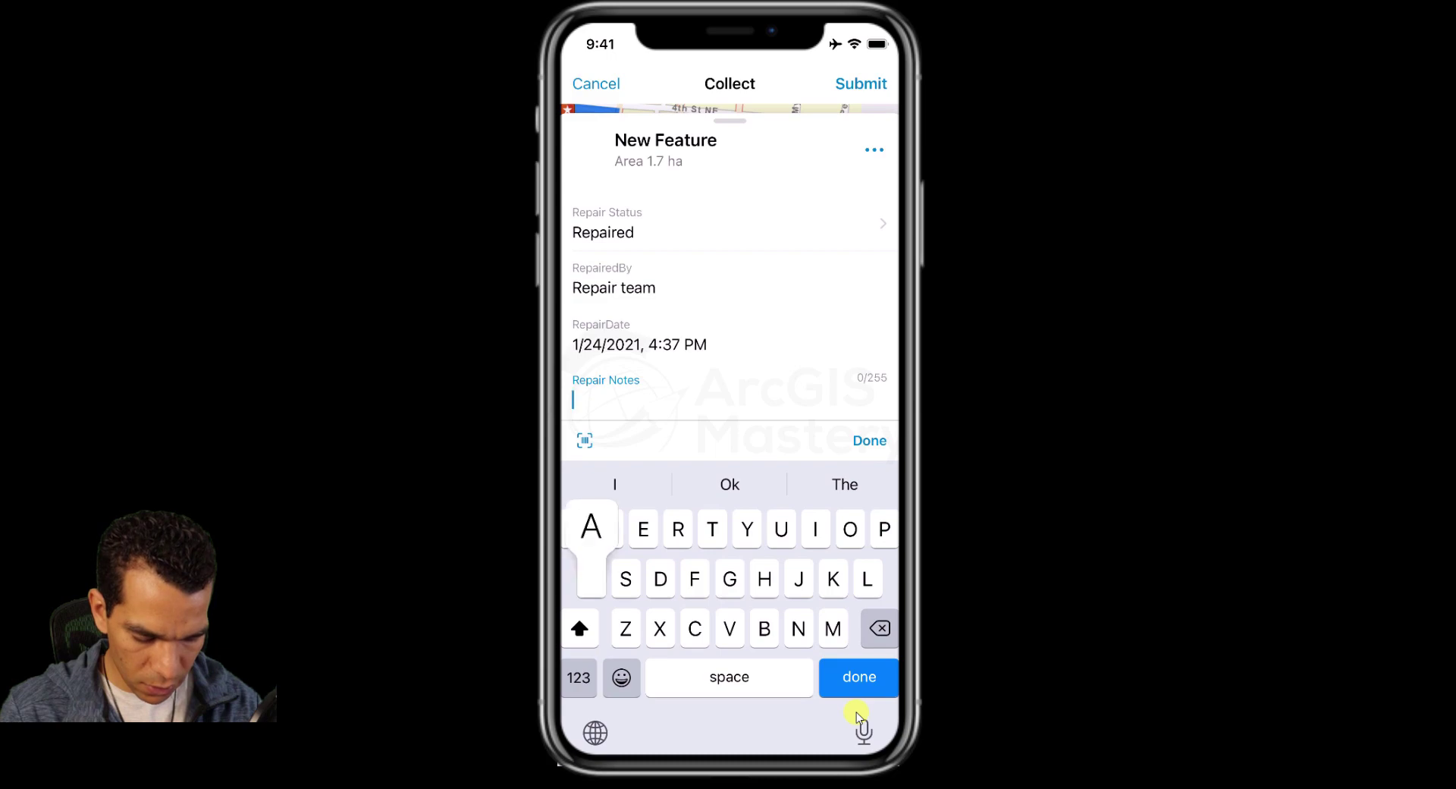
{"action": "left_click", "coordinate": [856, 711]}
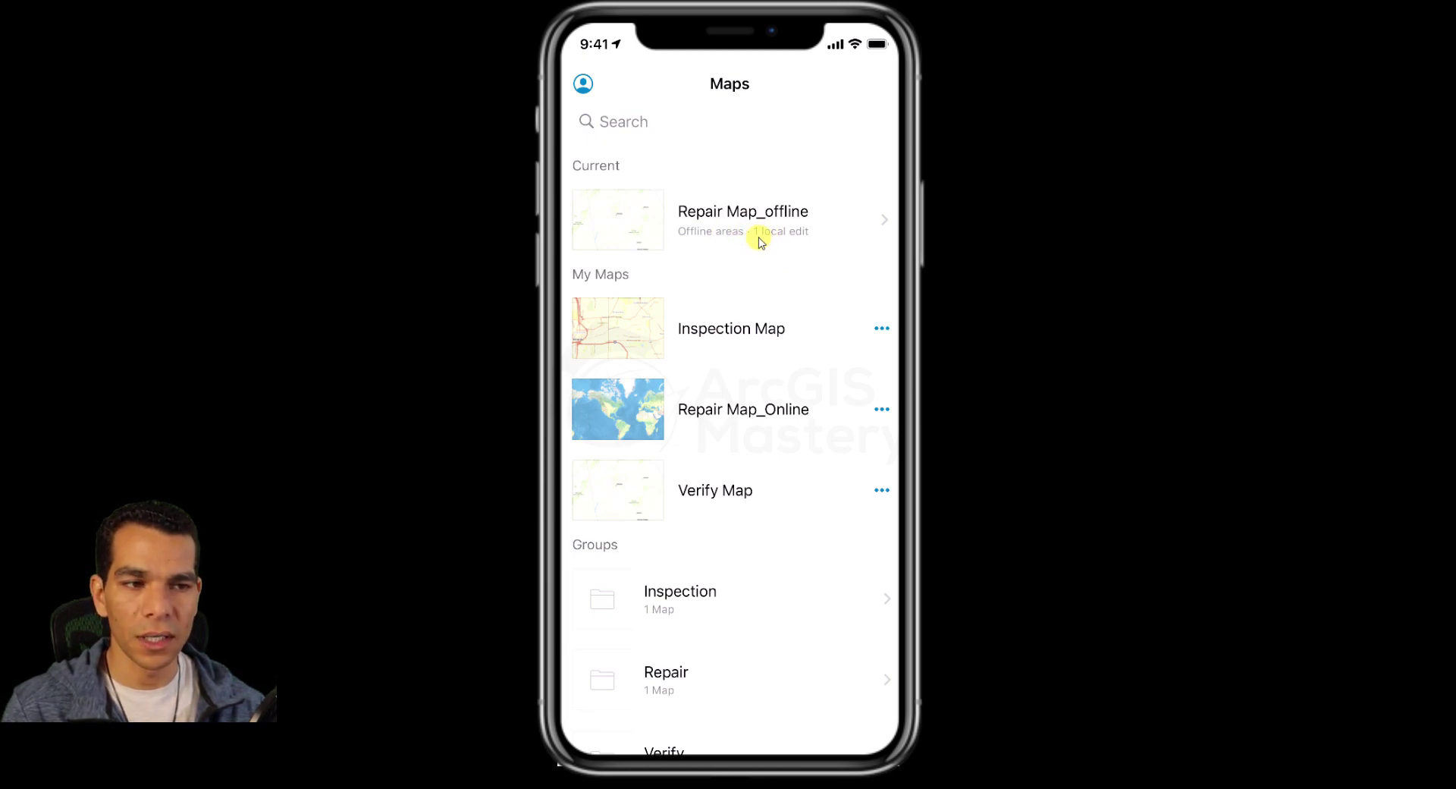
Reopen Offline Area1 in Repair Map_offline and inspect the new blue parcel near 6th St.
{"action": "left_click", "coordinate": [792, 219]}
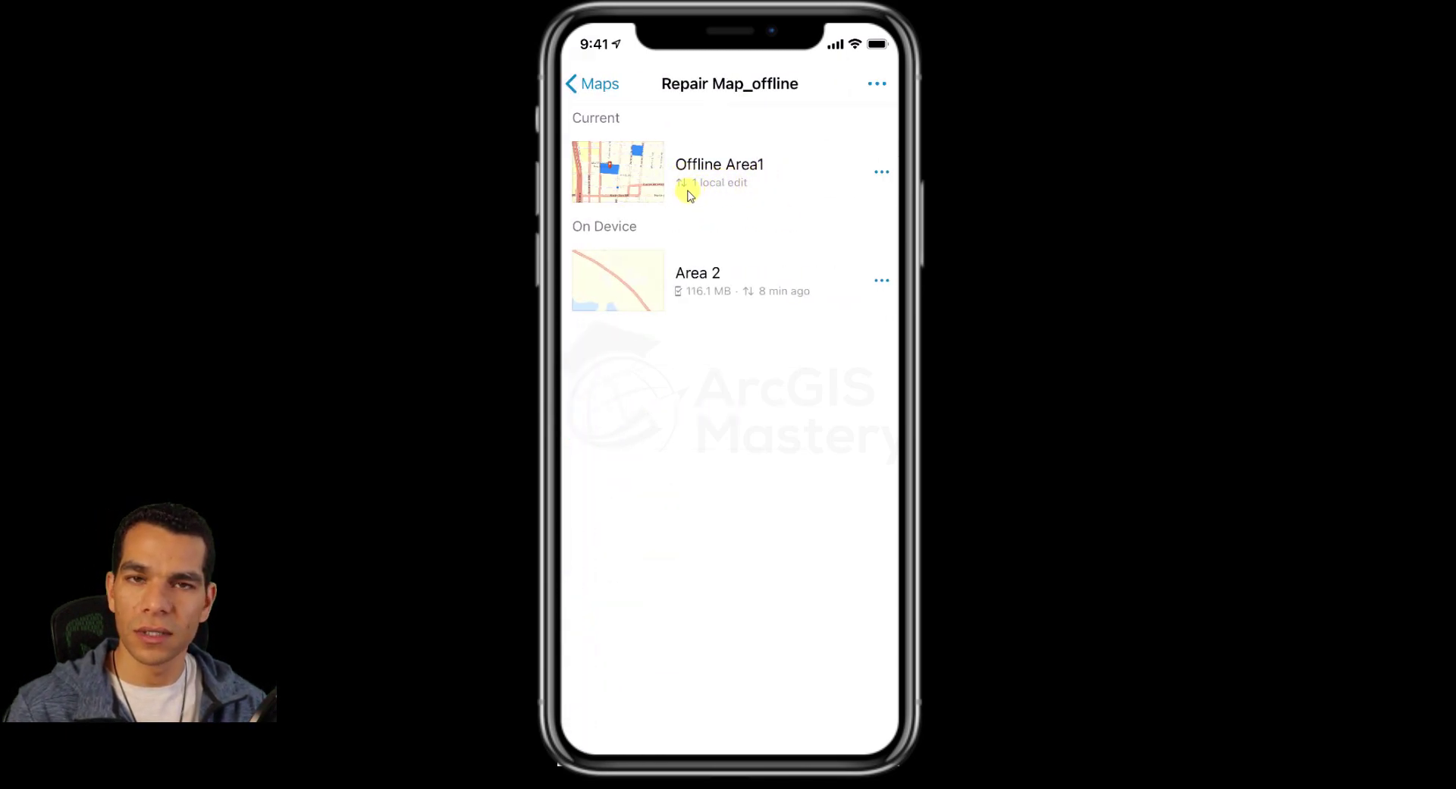
{"action": "left_click", "coordinate": [734, 199]}
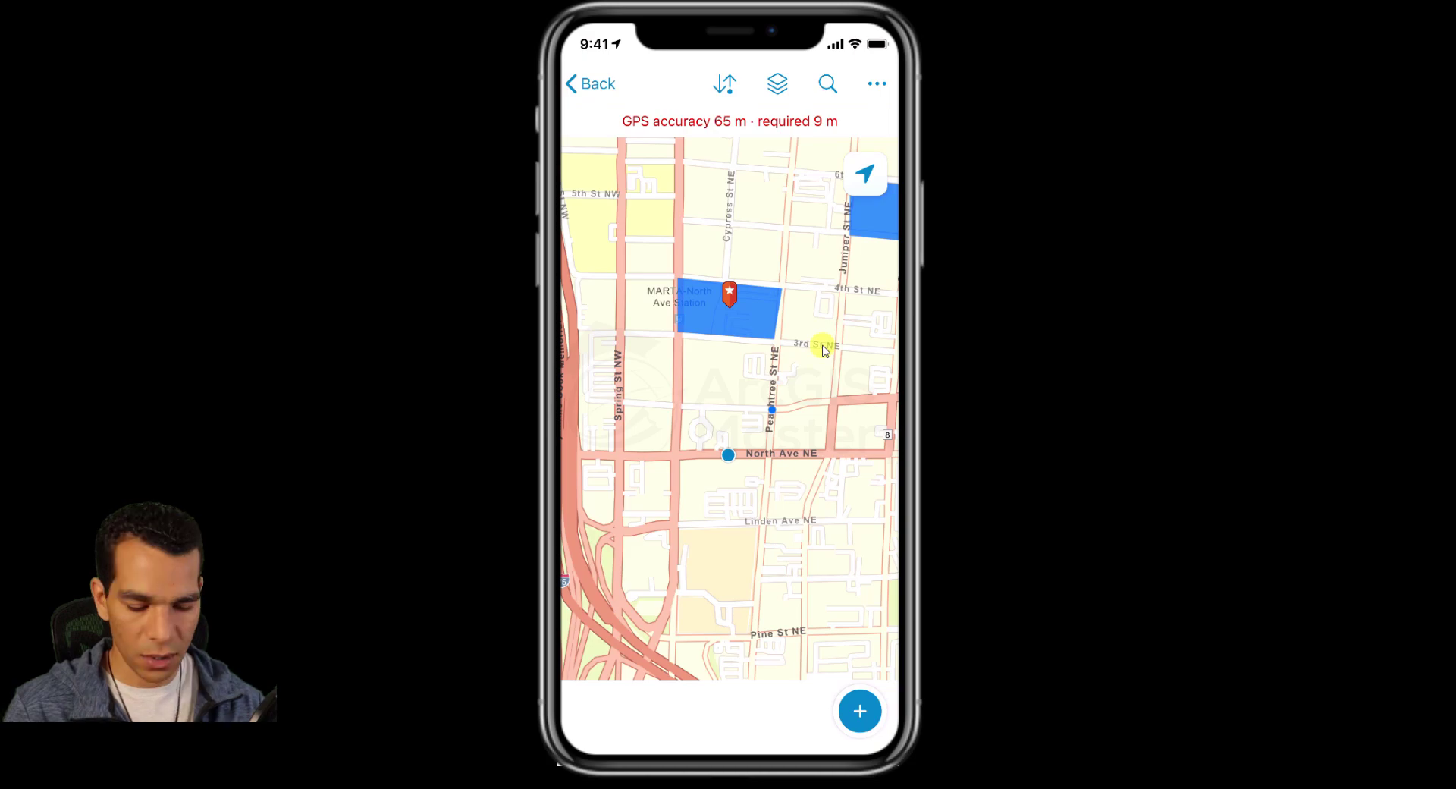
{"action": "scroll", "coordinate": [823, 348], "scroll_direction": "right", "scroll_amount": 3}
{"action": "scroll", "coordinate": [823, 349], "scroll_direction": "up", "scroll_amount": 2}
{"action": "left_click", "coordinate": [772, 287]}
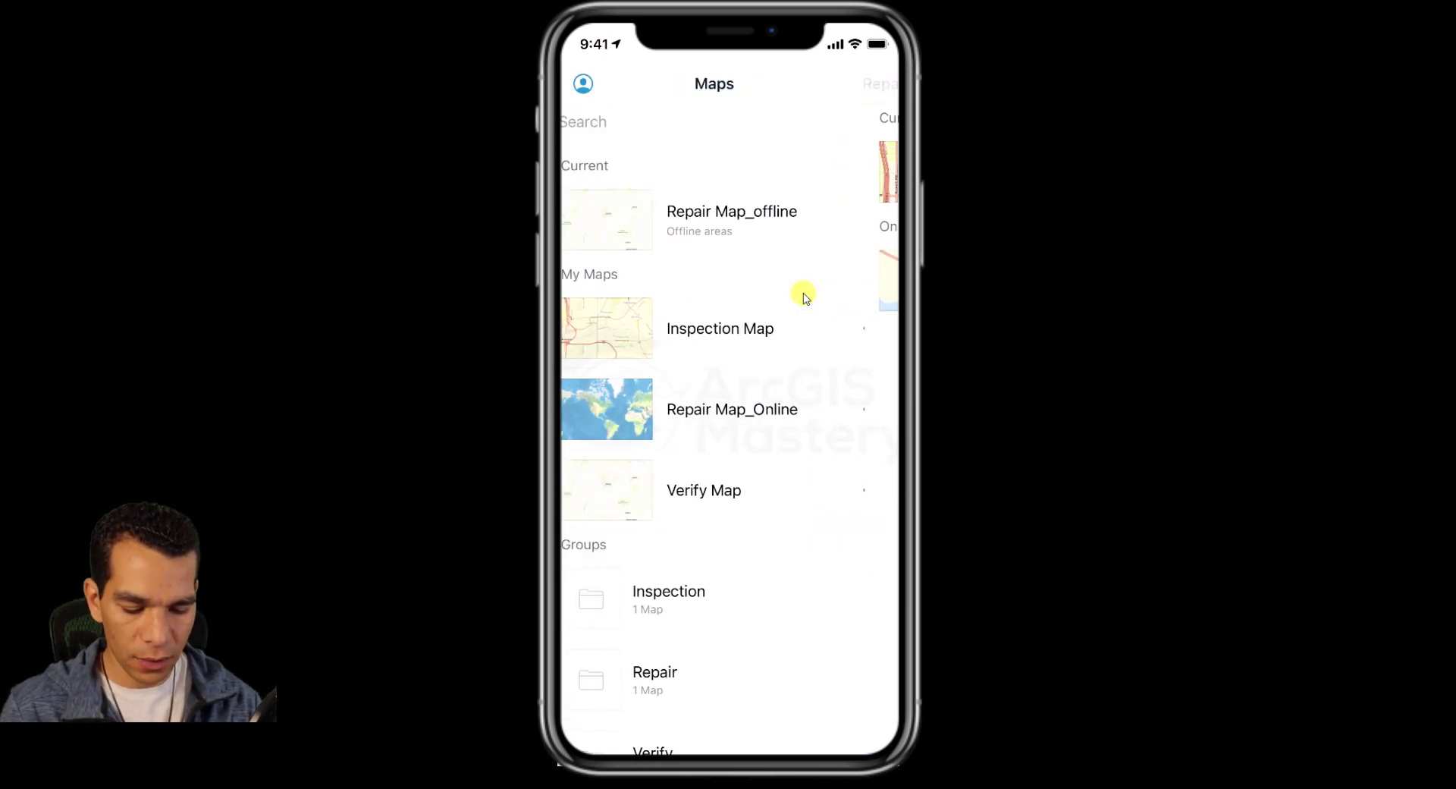
Open Repair Map_Online to compare its features with the offline copy.
{"action": "left_click", "coordinate": [736, 419]}
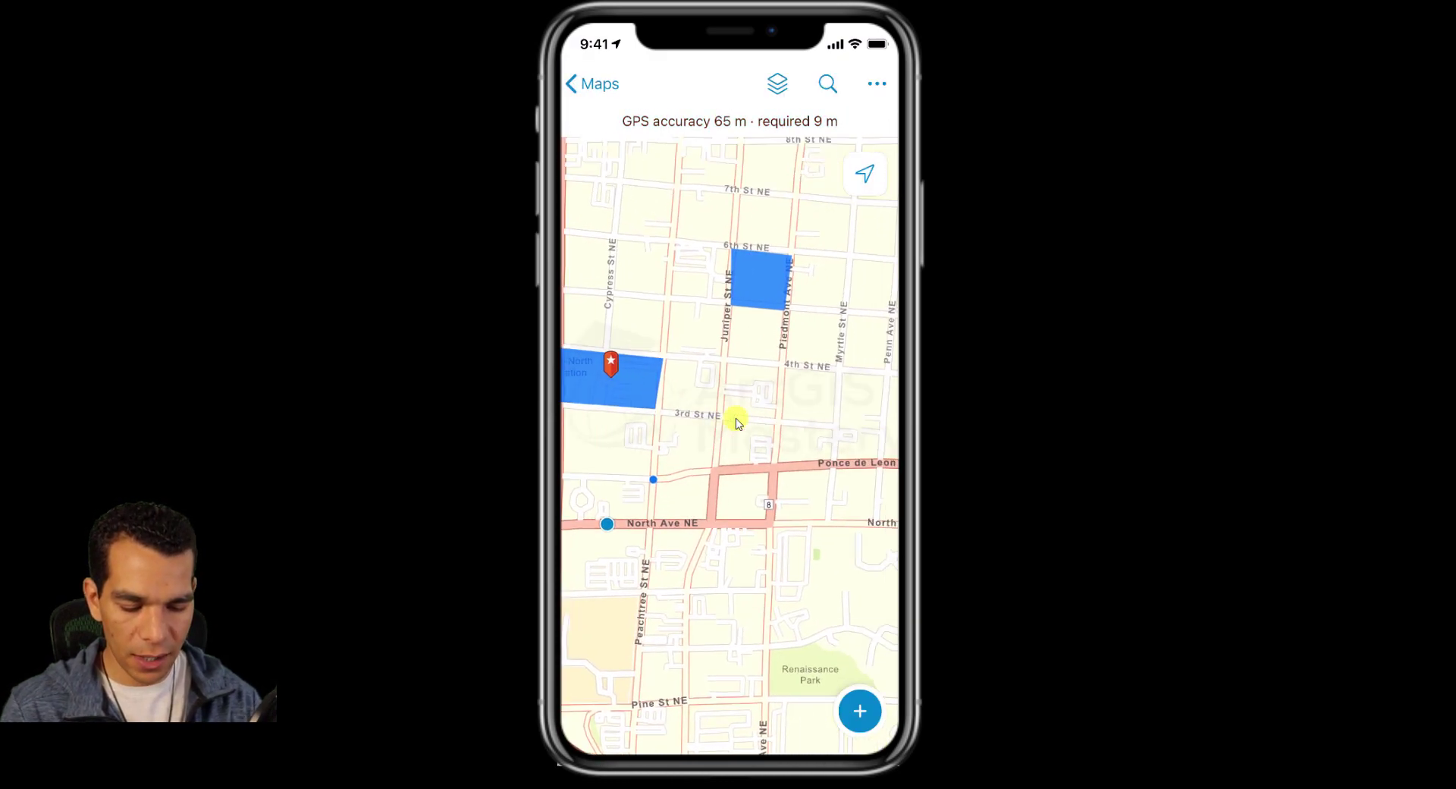